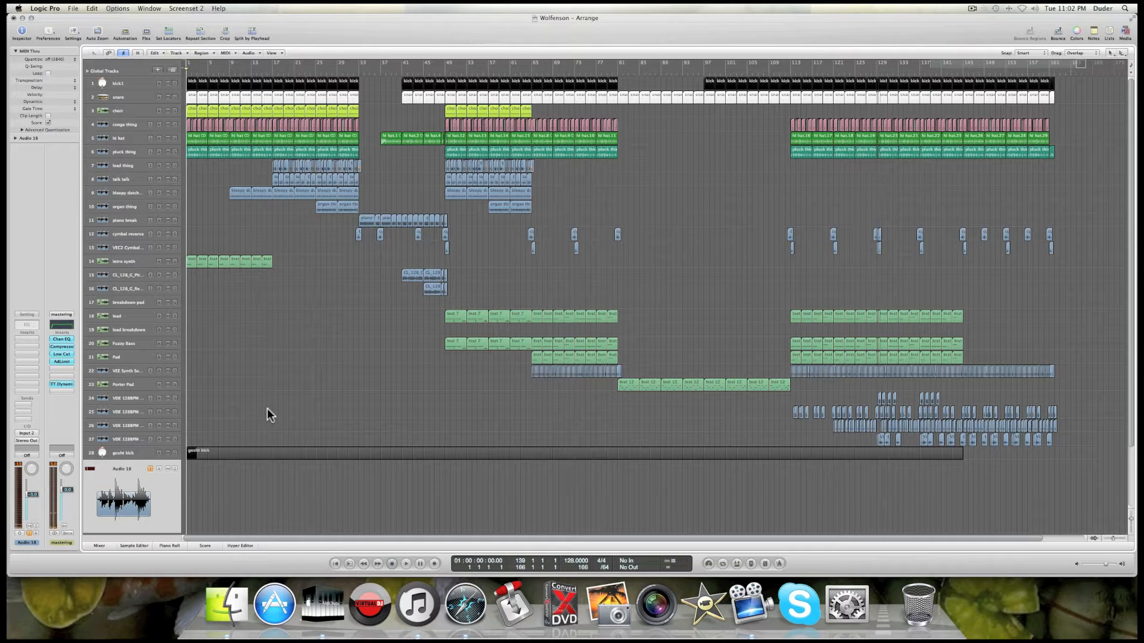
- View the TT Dynamic meter inserted on the mastering channel and close its window
scroll(267, 409, down, 3)
scroll(267, 409, up, 3)
click(63, 383)
click(32, 39)
- Set the cycle range from bar 41 to bar 81 and play back the looped section
click(399, 73)
drag(401, 67, 619, 70)
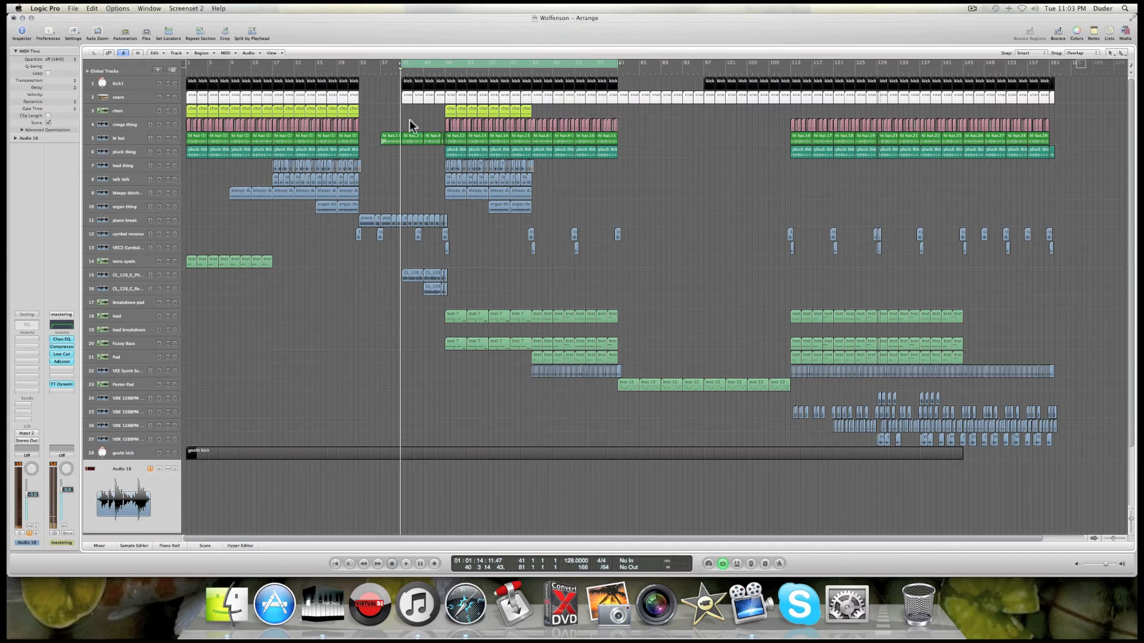
key(space)
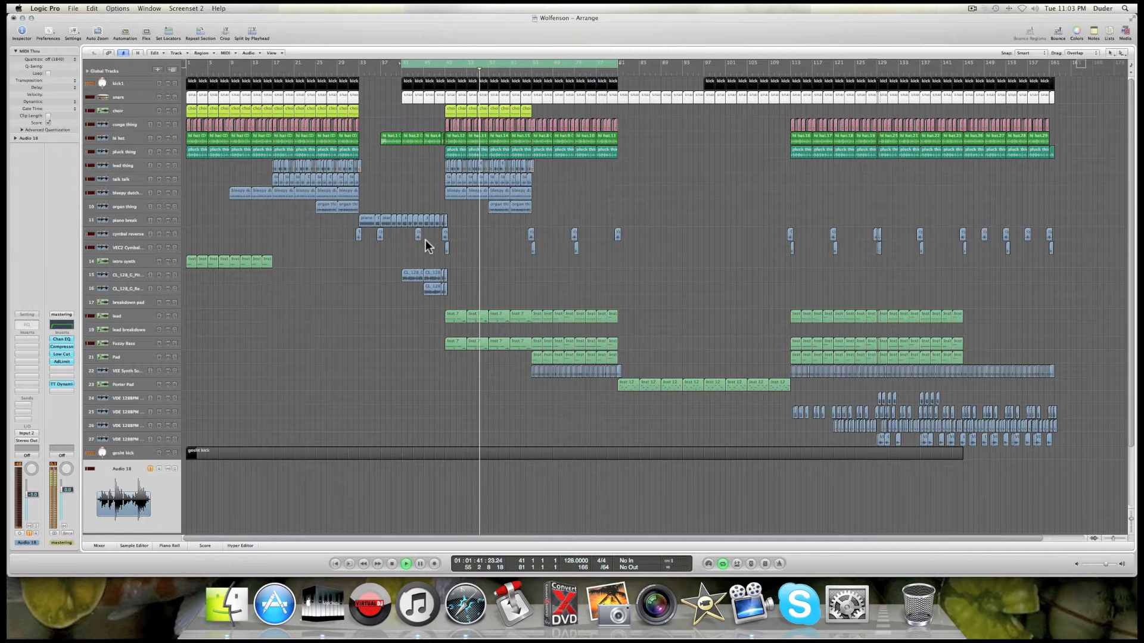
click(523, 70)
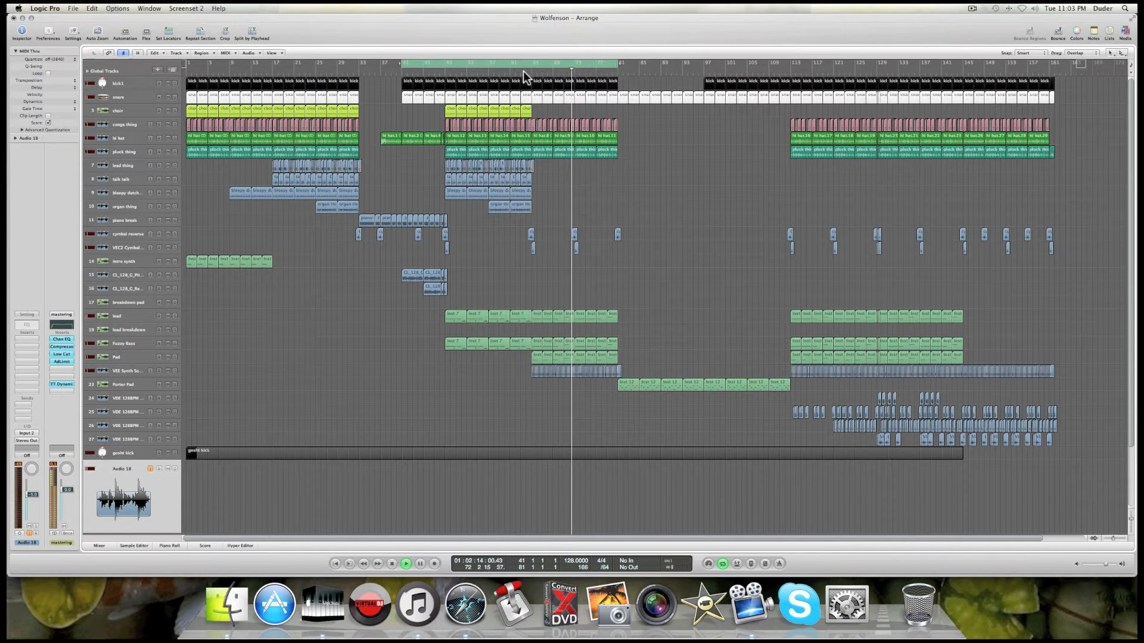
key(space)
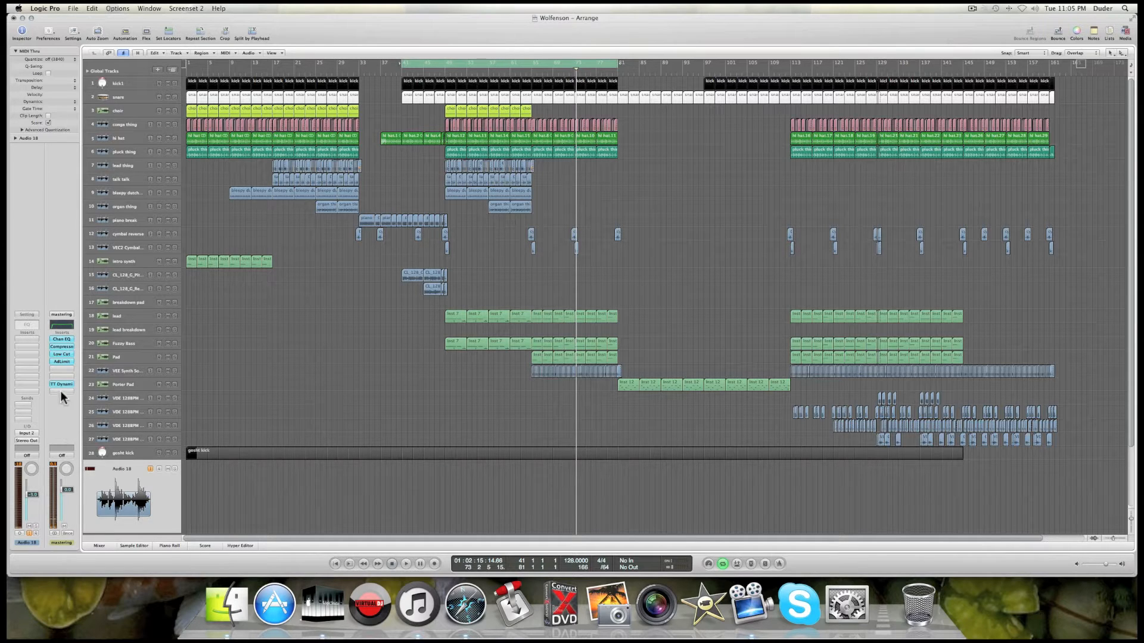
- Bypass the Channel EQ, Compressor, Low Cut and Adaptive Limiter inserts on the mastering channel
alt+click(59, 339)
alt+click(62, 346)
alt+click(61, 352)
alt+click(61, 358)
alt+click(60, 357)
alt+click(61, 359)
- Shorten the cycle range to start at bar 49 and play back the loop without the mastering inserts
drag(402, 63, 445, 64)
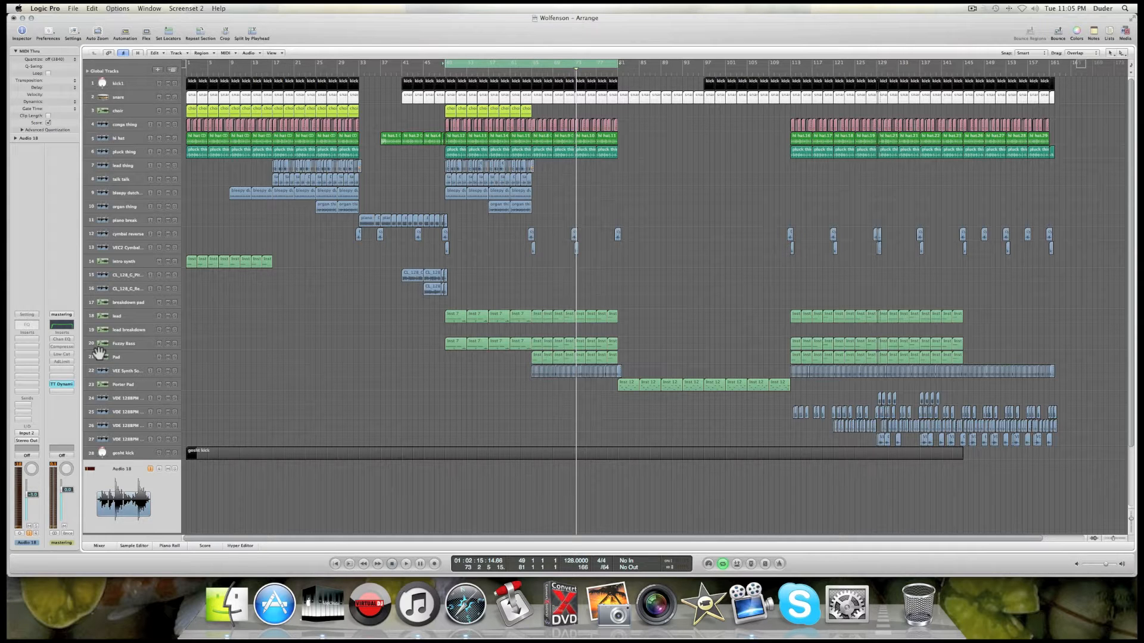
key(space)
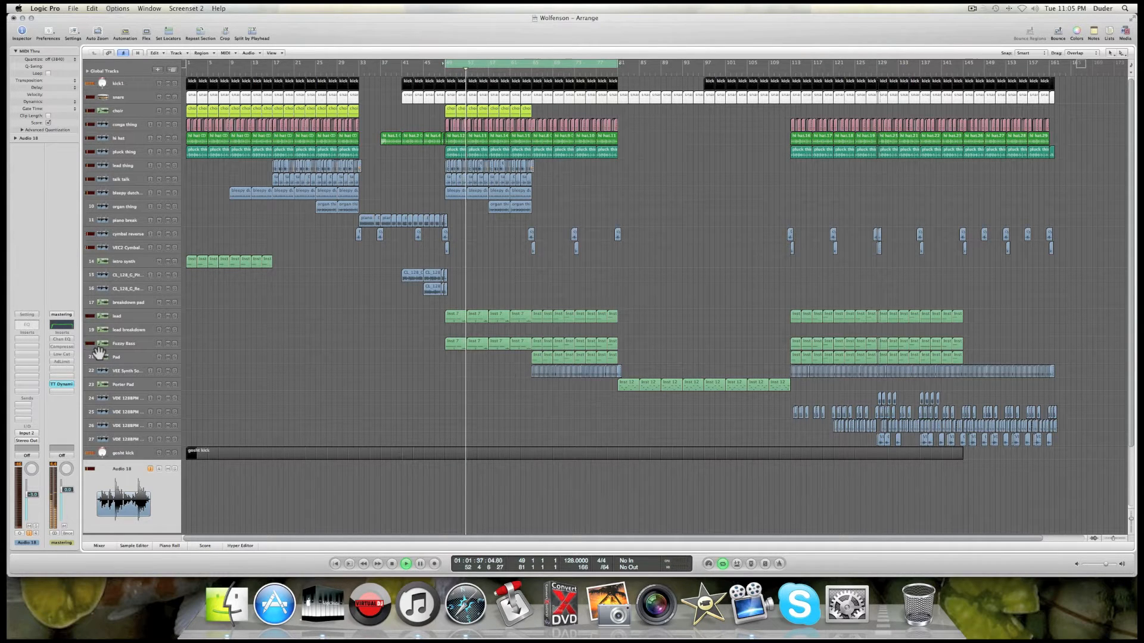
key(space)
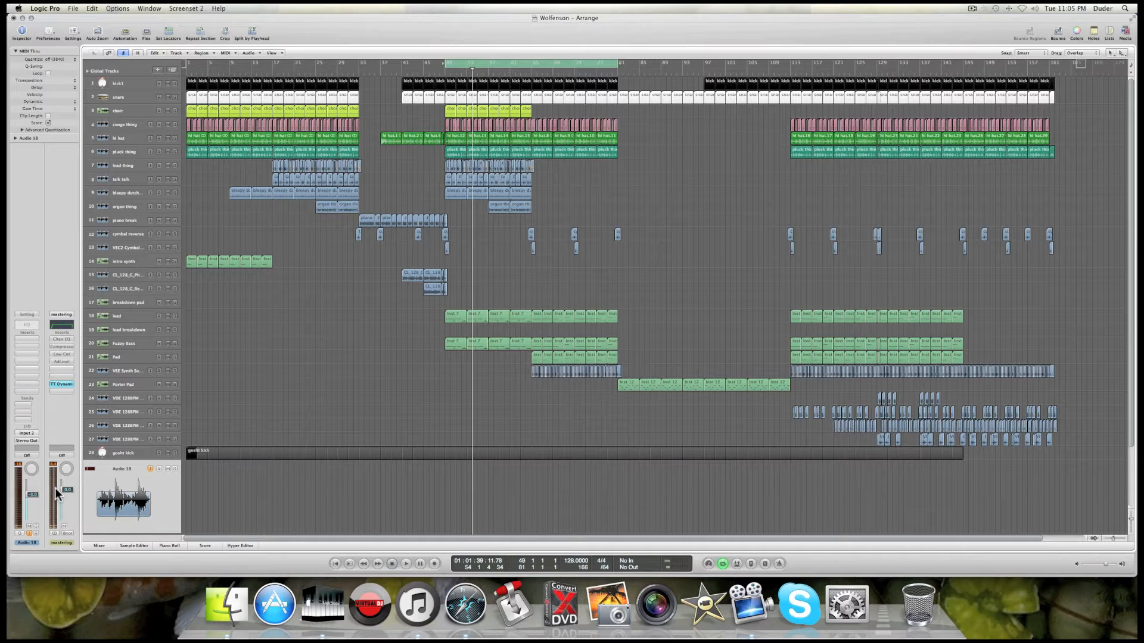
- Re-enable the Channel EQ, Compressor, Low Cut and Adaptive Limiter on the mastering channel
click(59, 351)
click(60, 354)
click(62, 360)
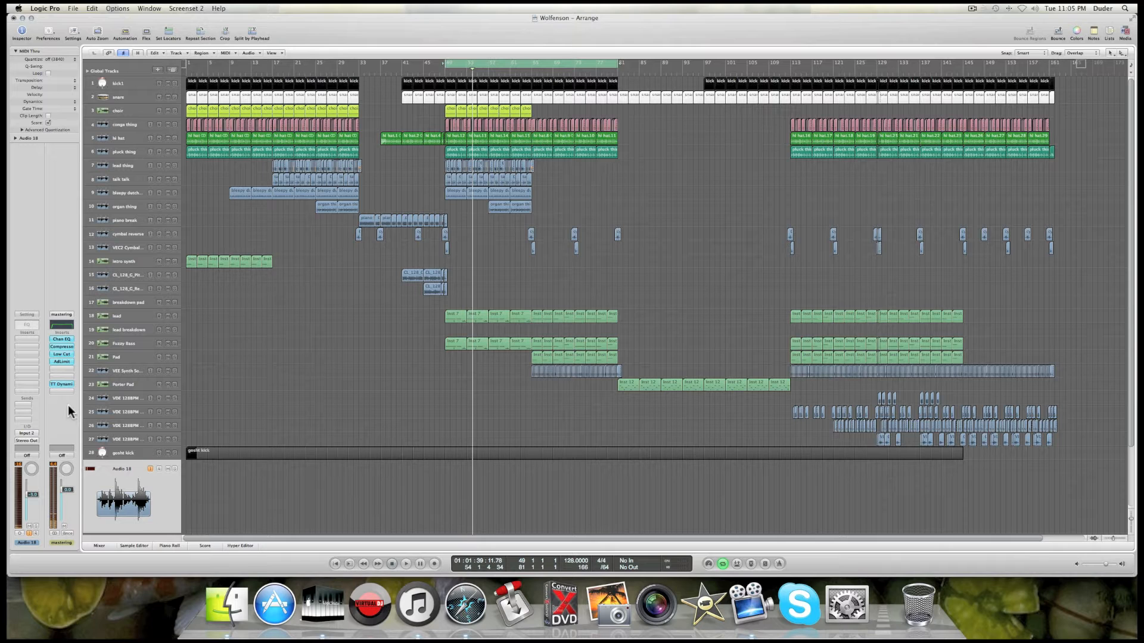
- Examine the mastering channel's Channel EQ curve and band settings, and close the plug-in window
click(65, 337)
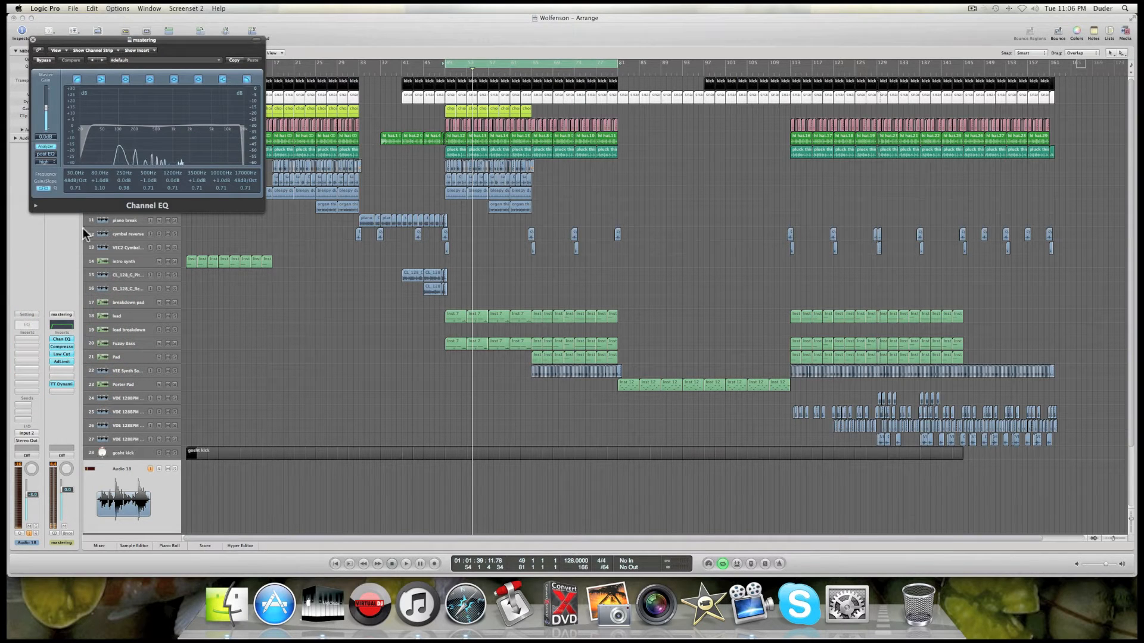
drag(118, 39, 161, 106)
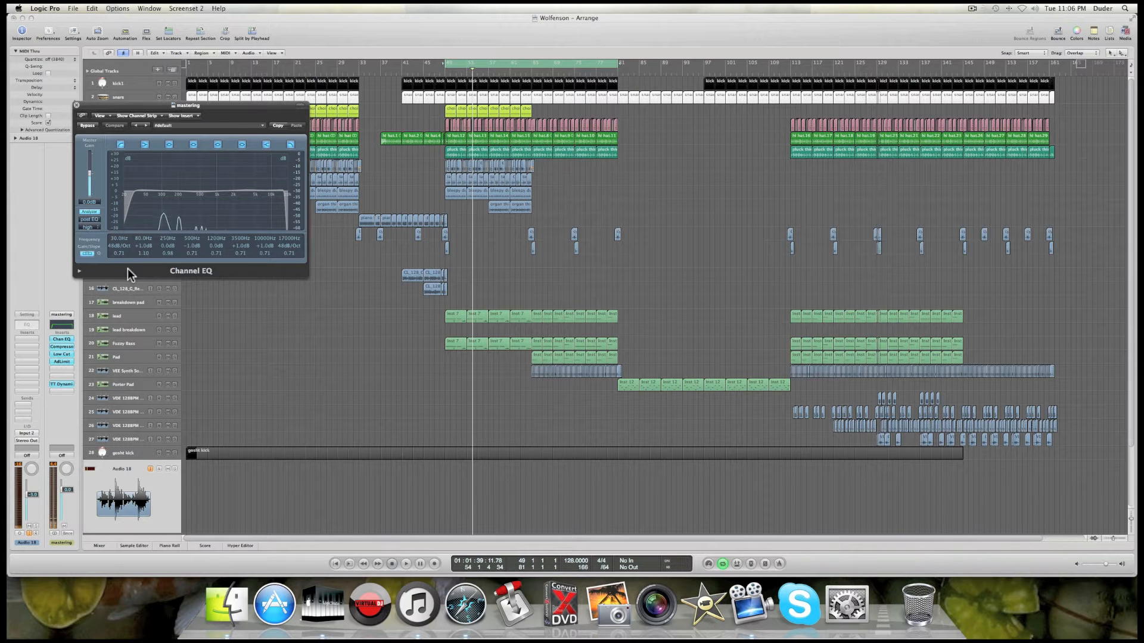
click(76, 107)
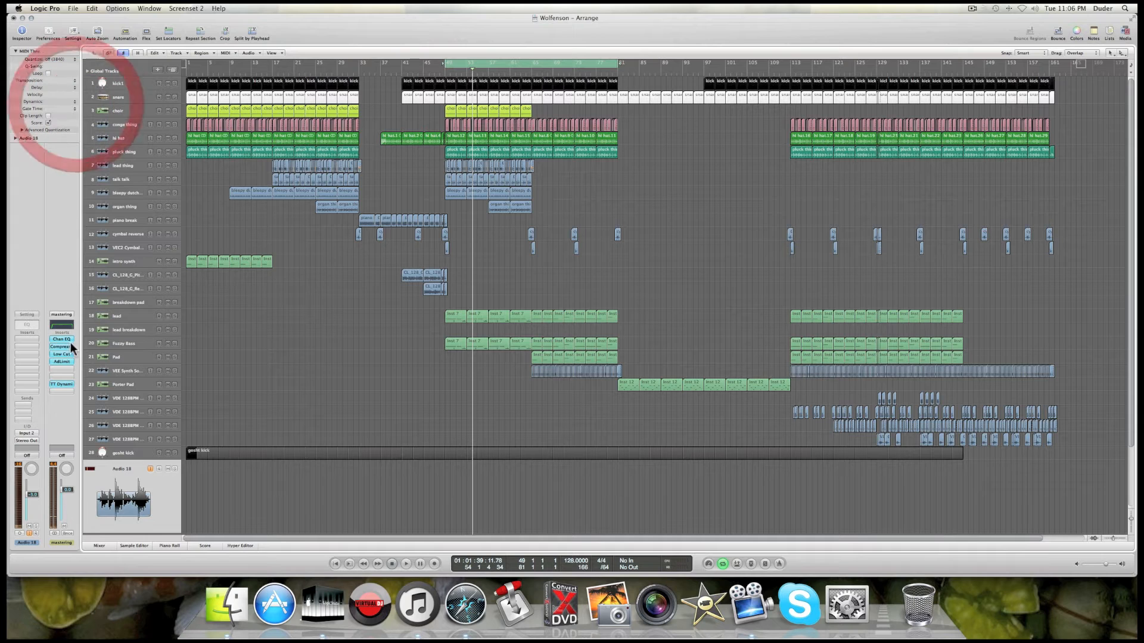
- Examine the Compressor and Low Cut settings on the mastering channel, closing each plug-in window
click(60, 349)
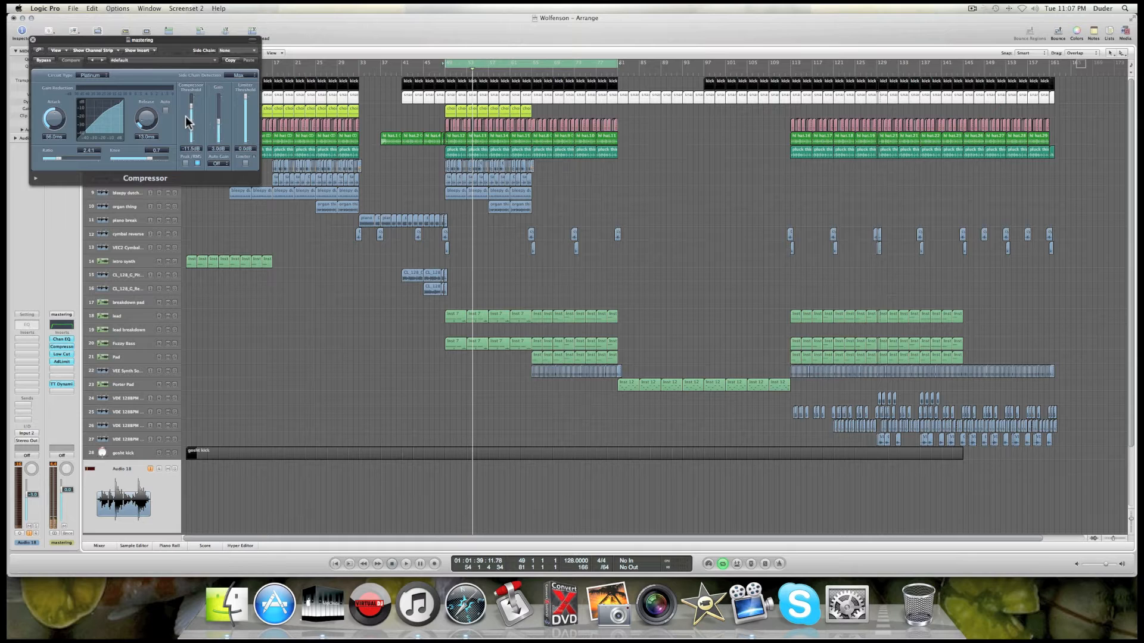
click(34, 39)
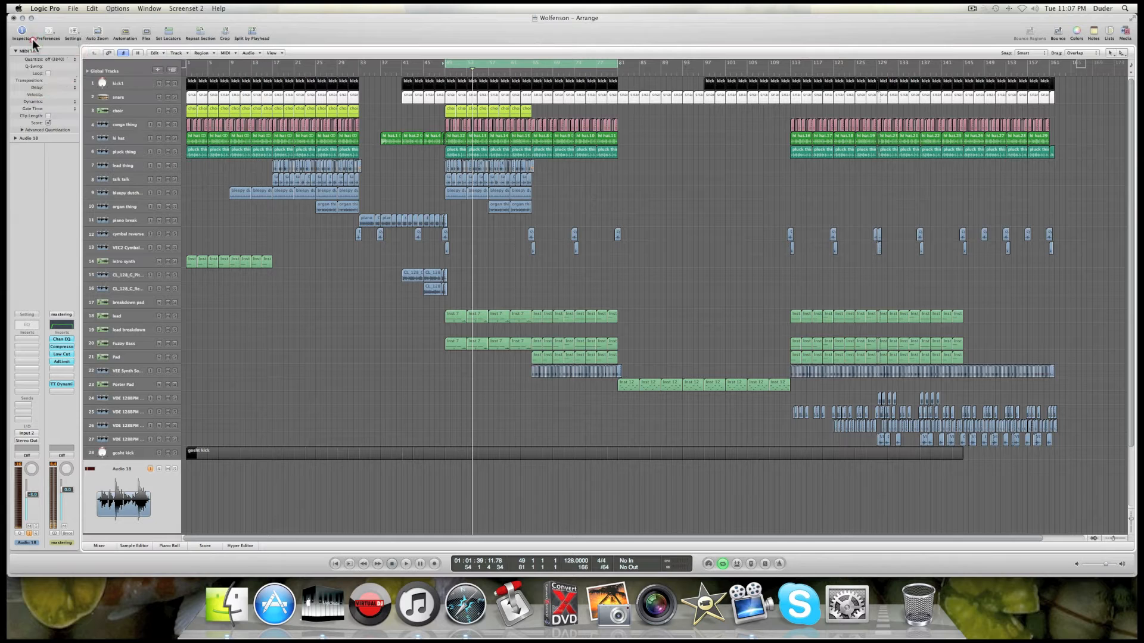
click(62, 354)
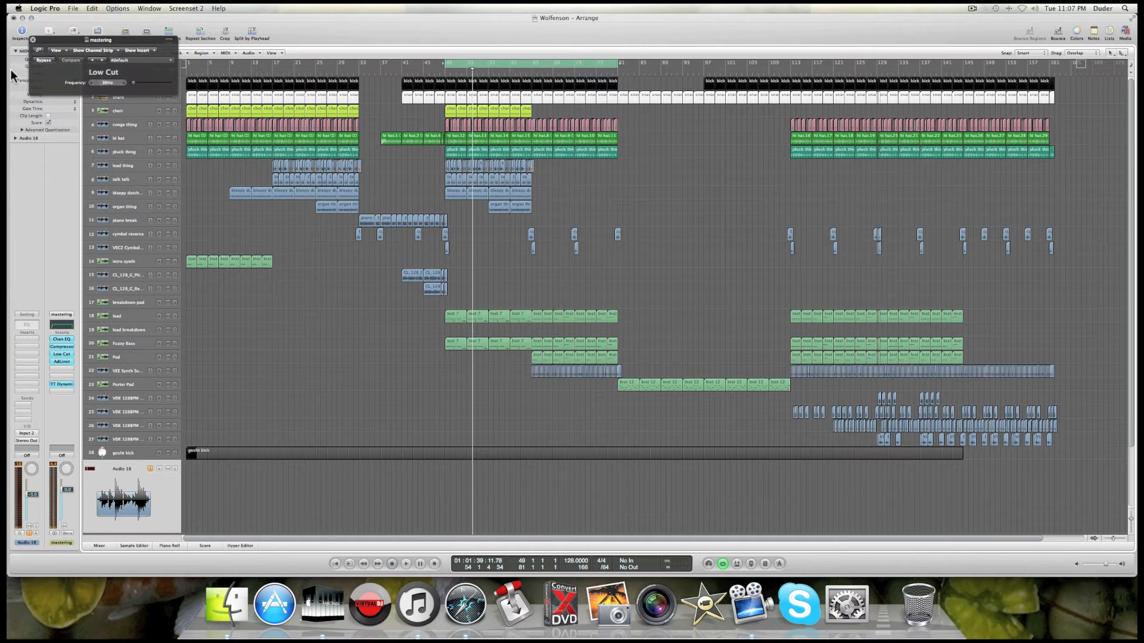
click(33, 39)
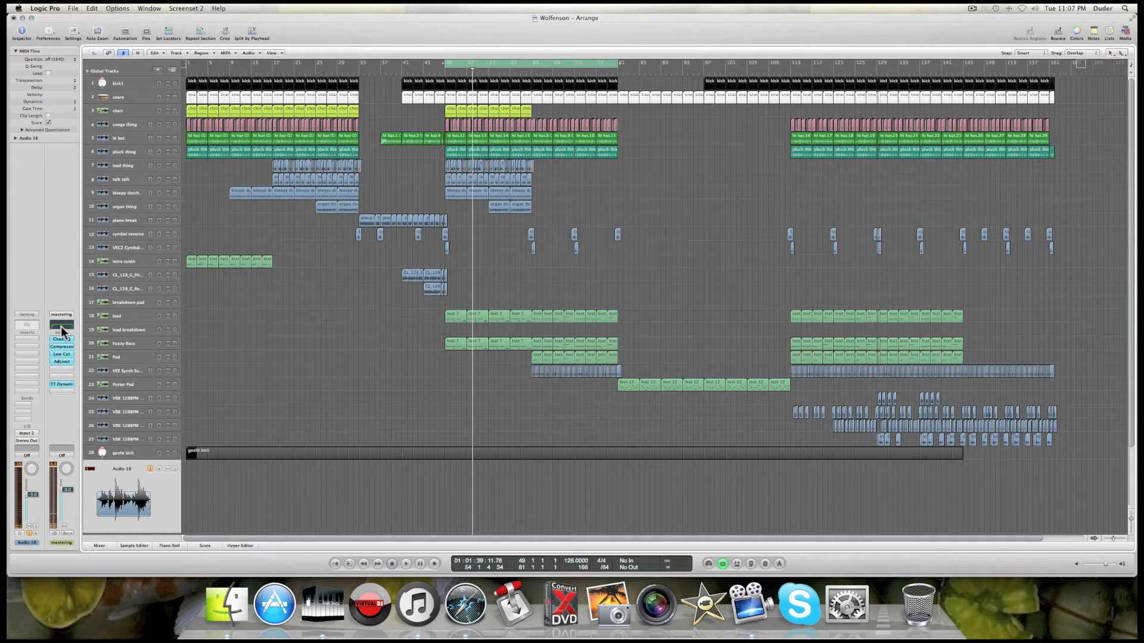
- Play the loop with the mastering channel's Adaptive Limiter bypassed, and re-enable the limiter after stopping playback
click(63, 361)
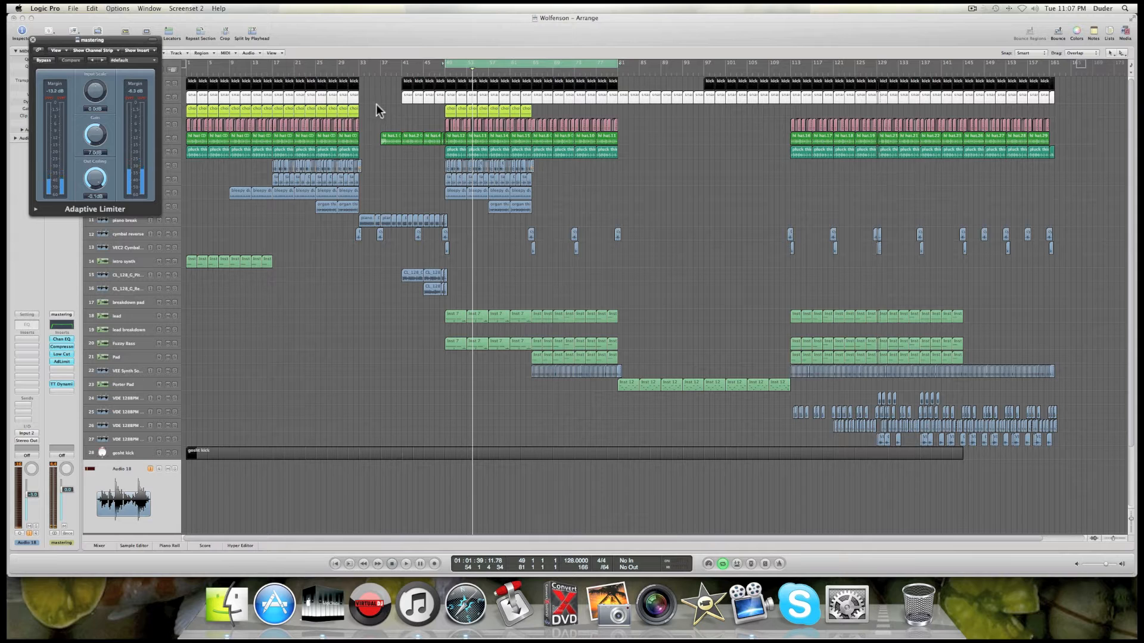
click(44, 61)
key(space)
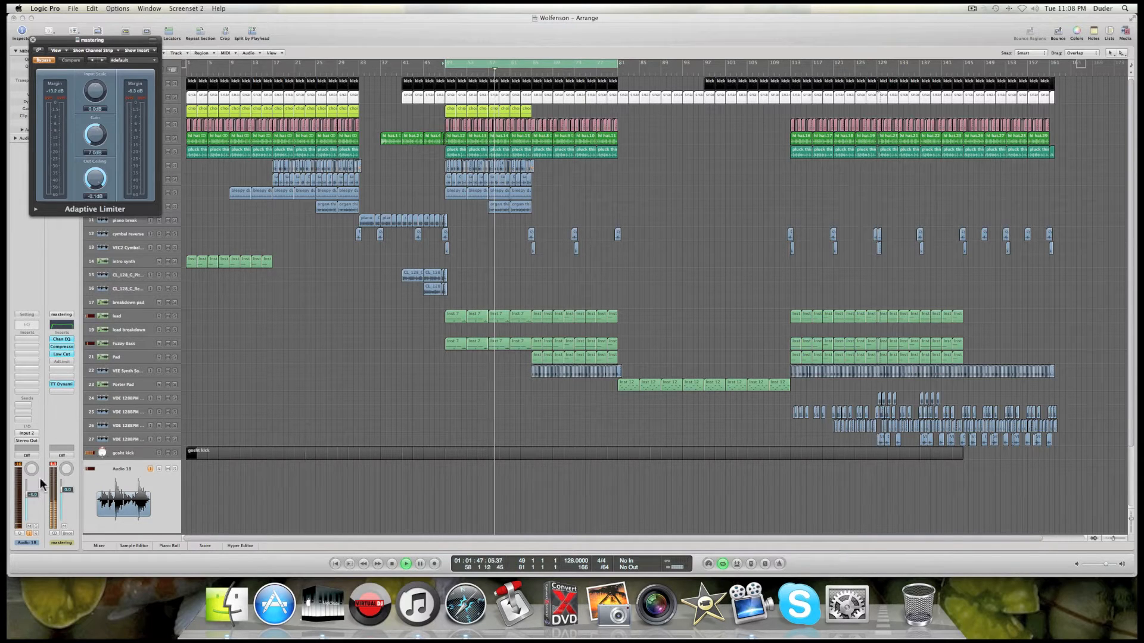
key(space)
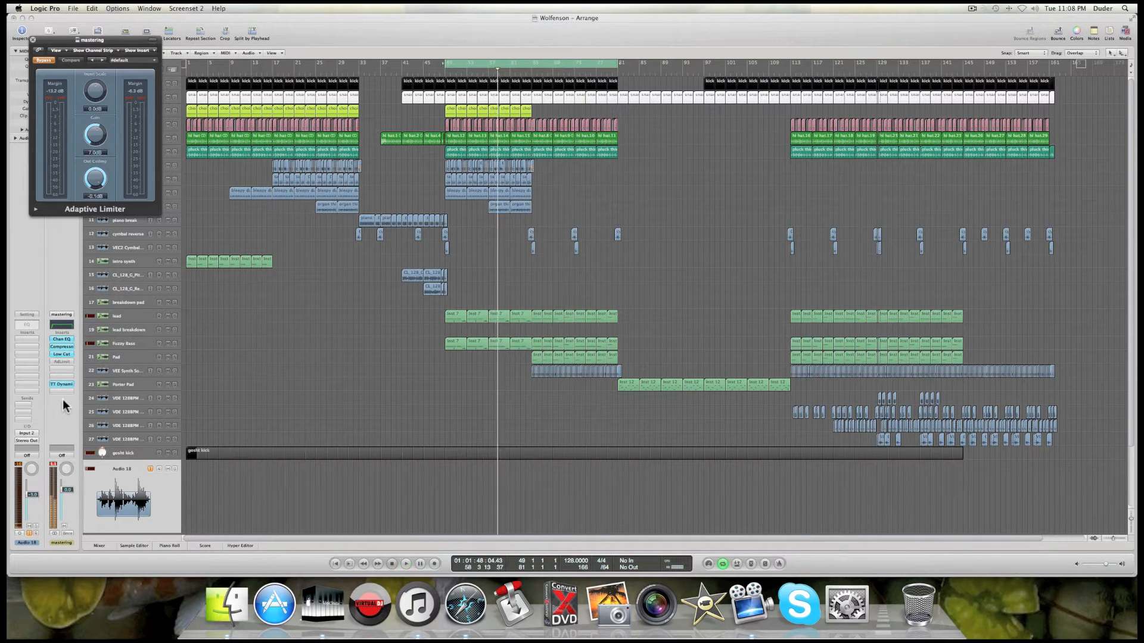
click(58, 367)
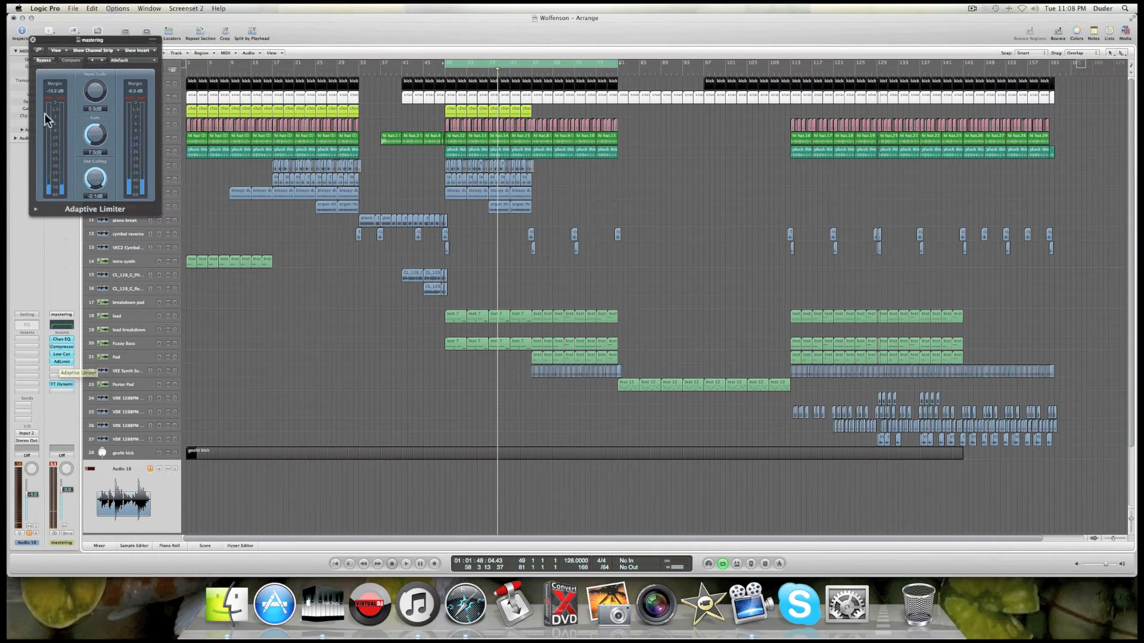
- Lower the Adaptive Limiter's gain, bring it back to 7.0 dB while the loop plays, and close the plug-in window
drag(88, 132, 91, 176)
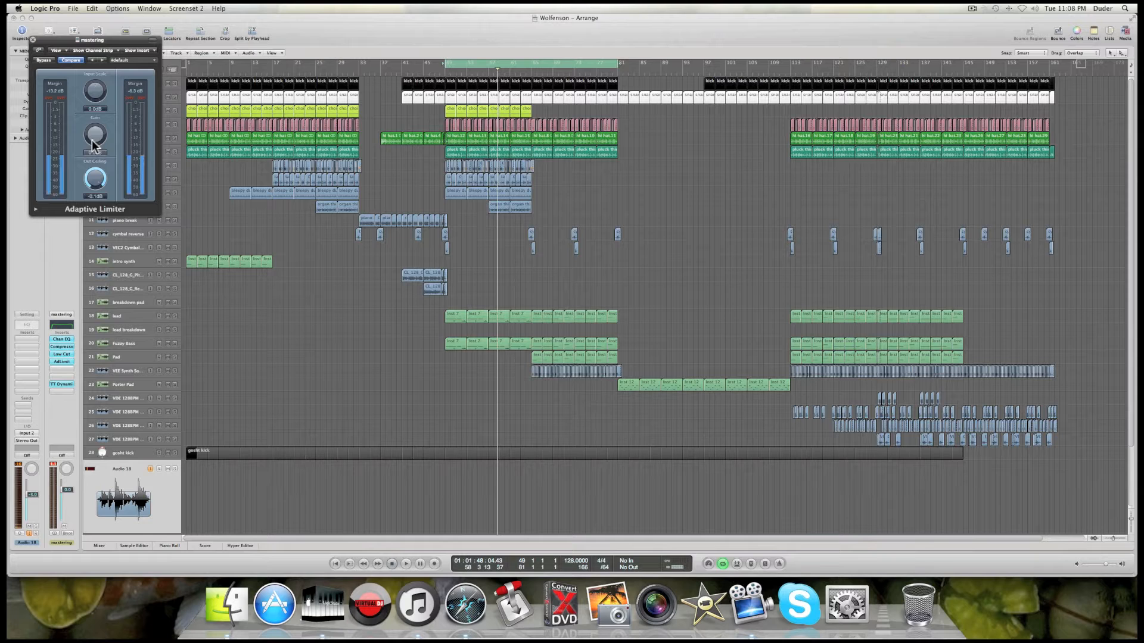
key(space)
drag(94, 142, 107, 106)
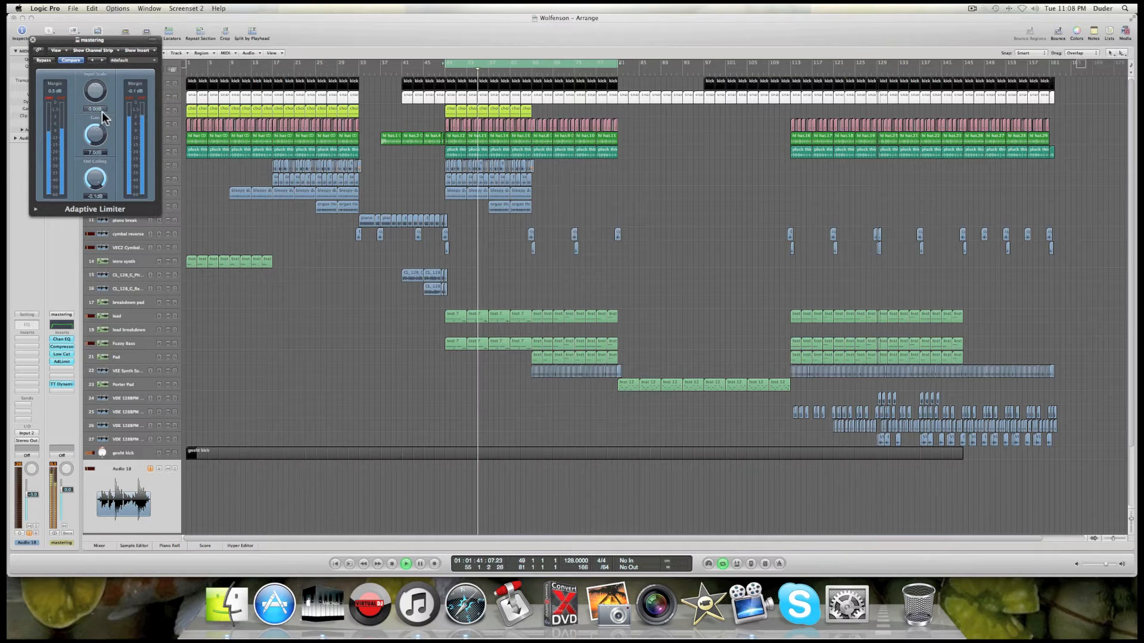
key(space)
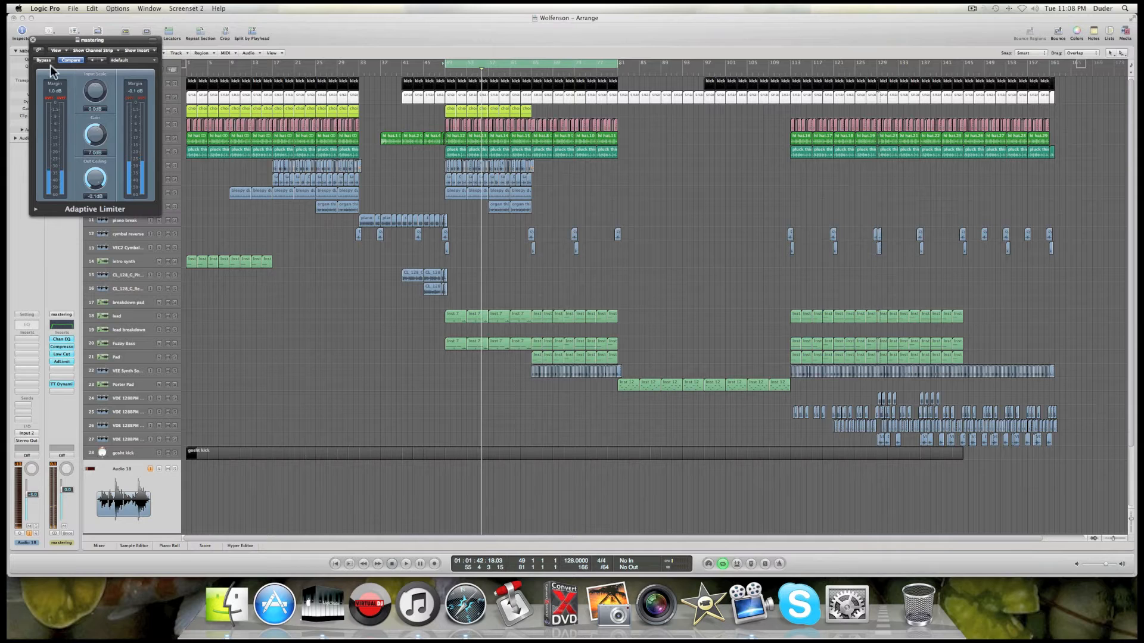
click(32, 39)
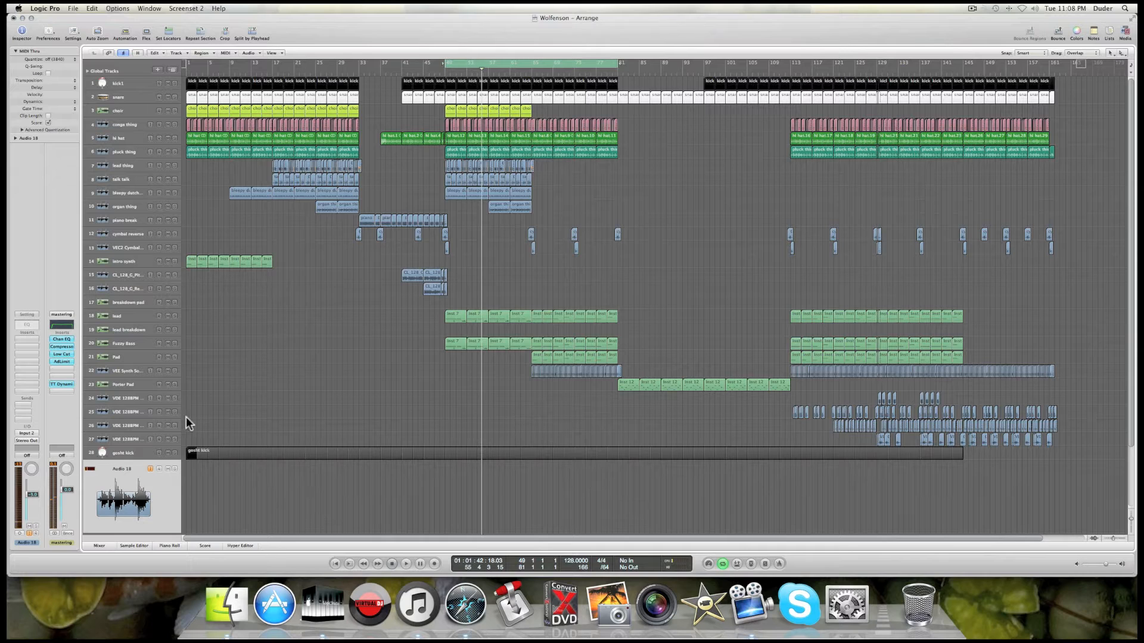
- Bypass the mastering channel's Channel EQ, Compressor, Low Cut and Adaptive Limiter, and play the unprocessed loop briefly
alt+click(66, 340)
alt+click(66, 347)
alt+click(68, 354)
alt+click(66, 361)
key(space)
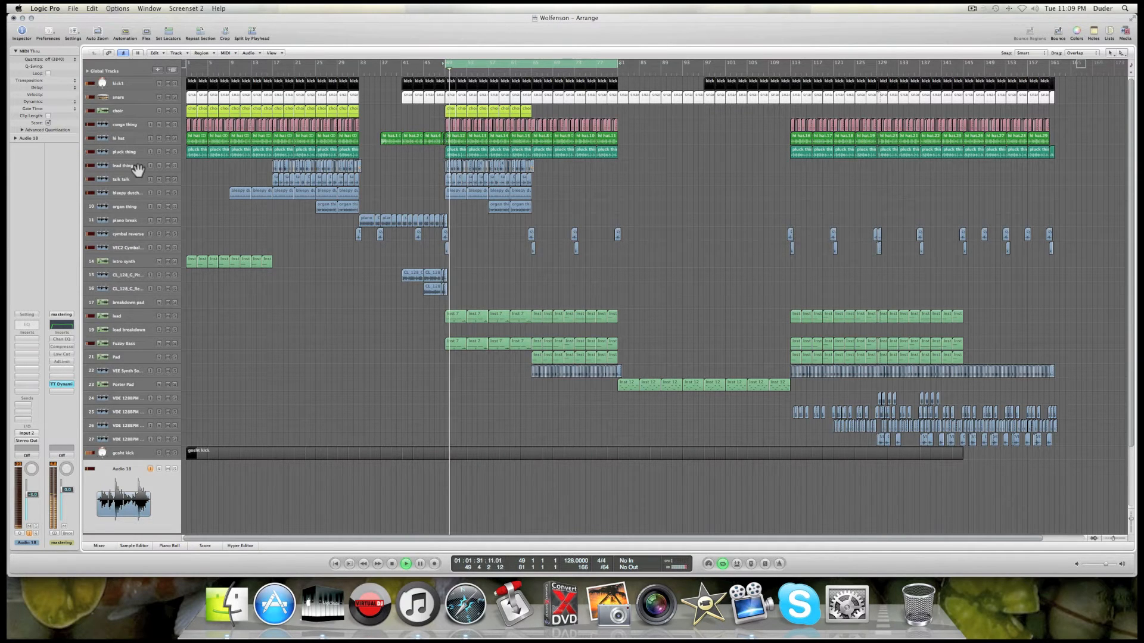
key(space)
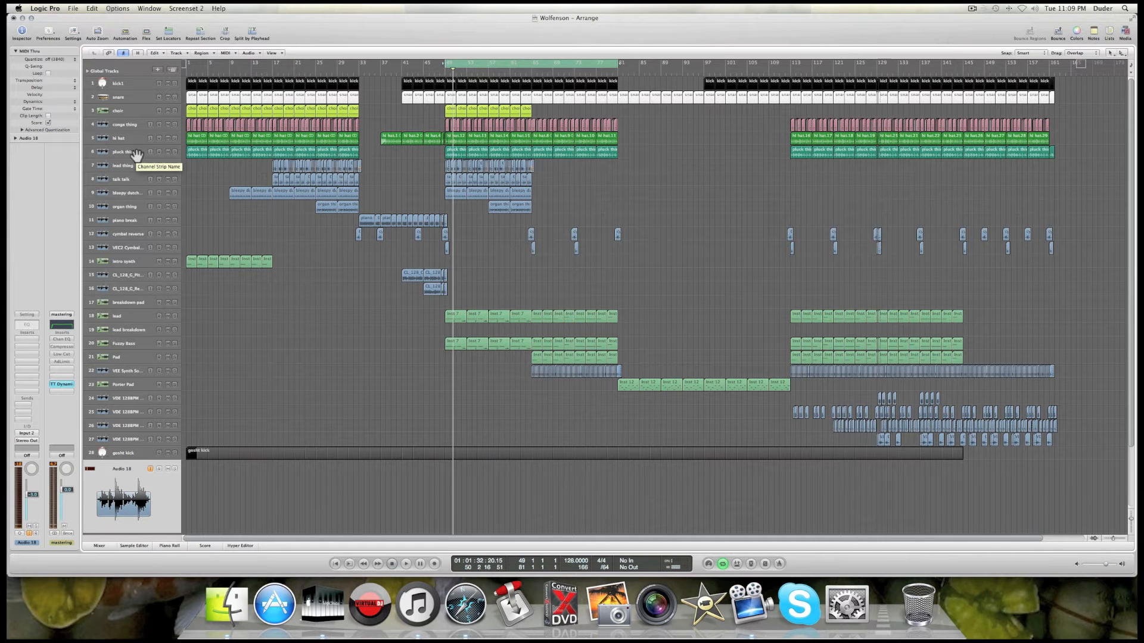
- Review the channel inserts of the pluck thing, lead thing, breakdown pad, intro synth and lead tracks
click(137, 155)
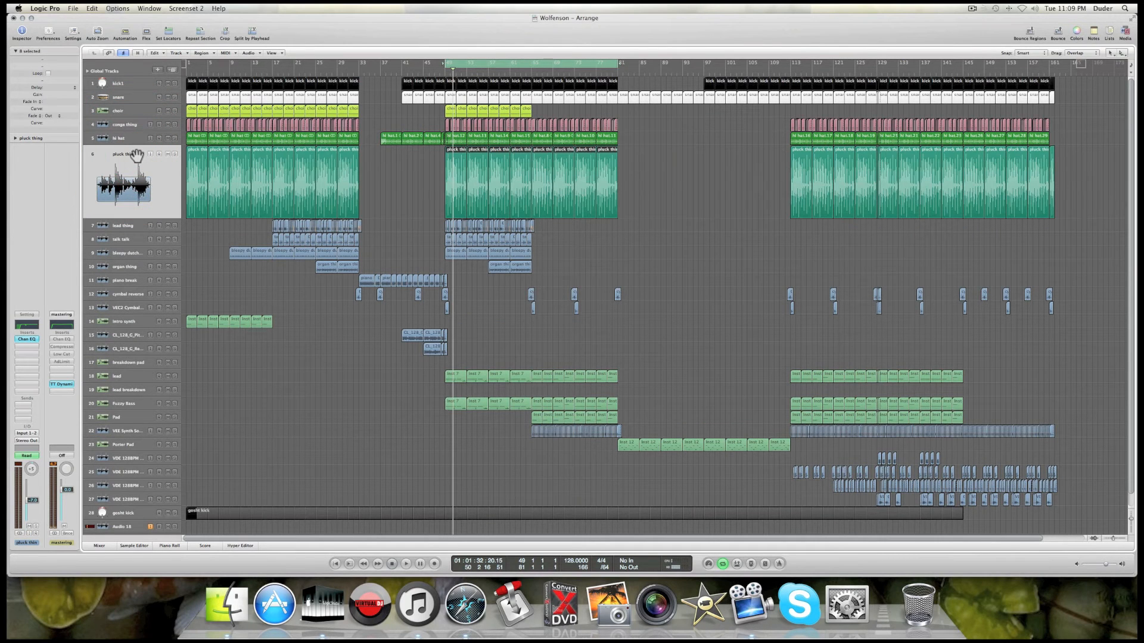
click(133, 226)
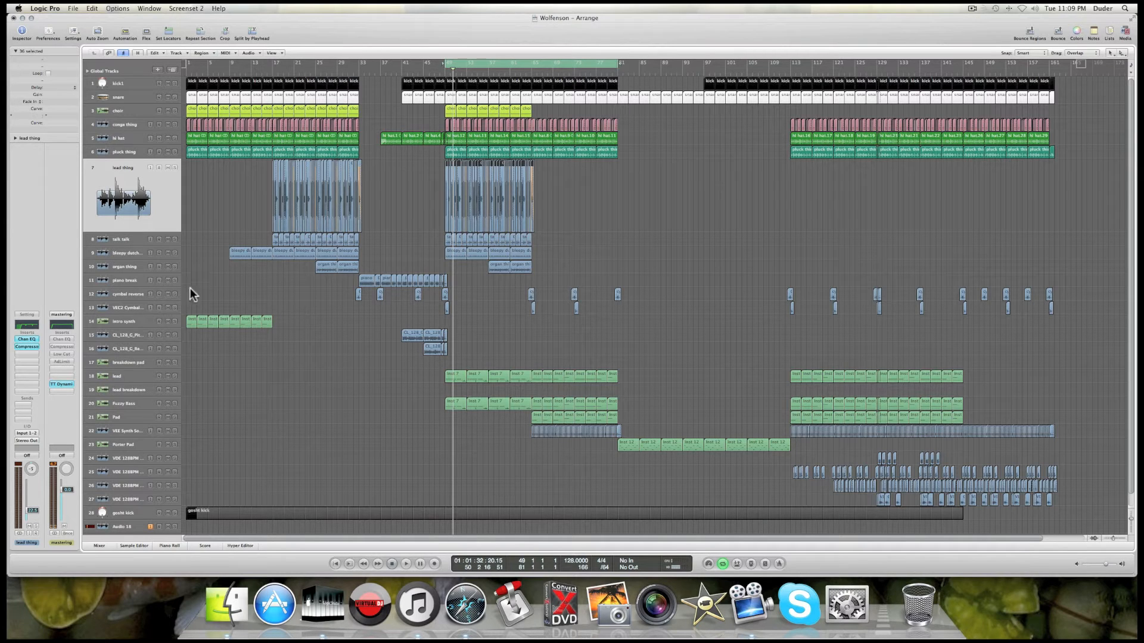
click(143, 362)
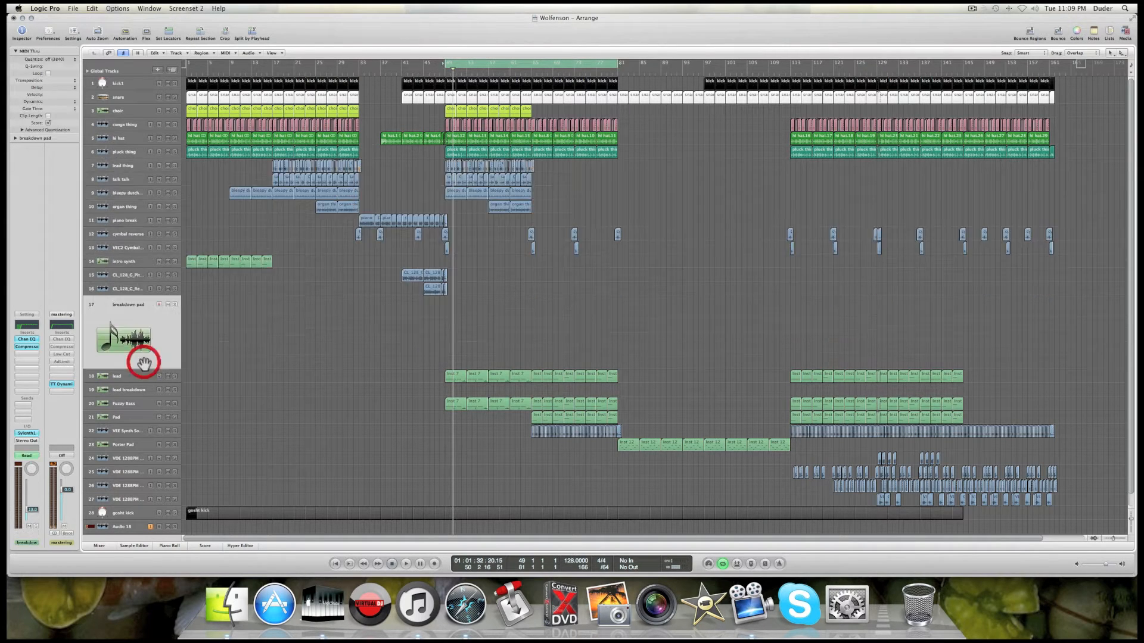
click(135, 266)
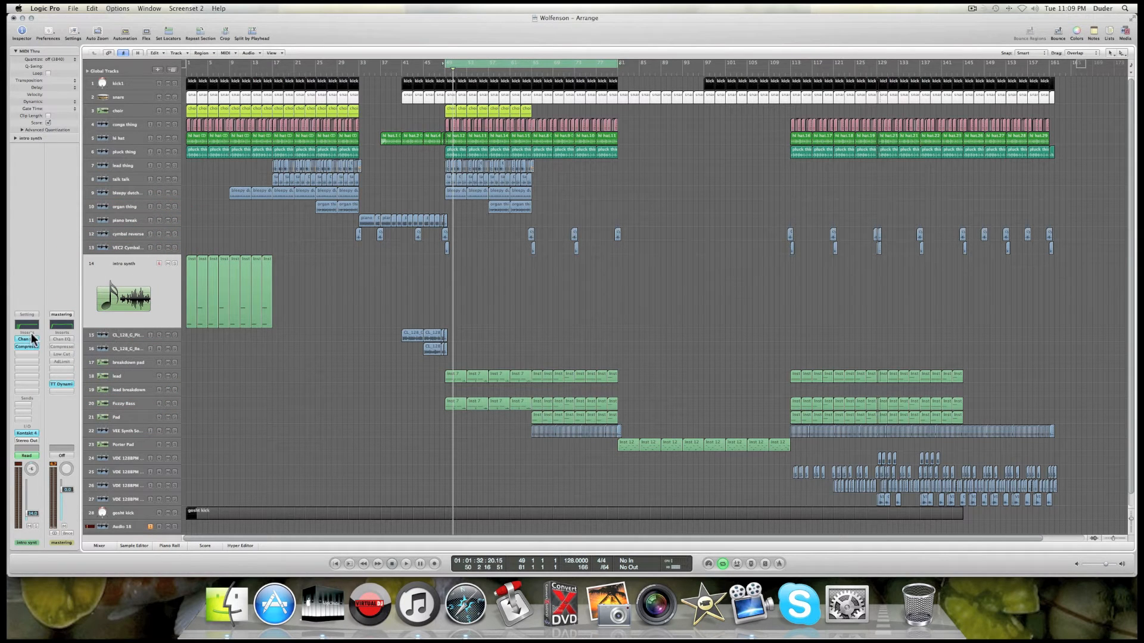
click(122, 362)
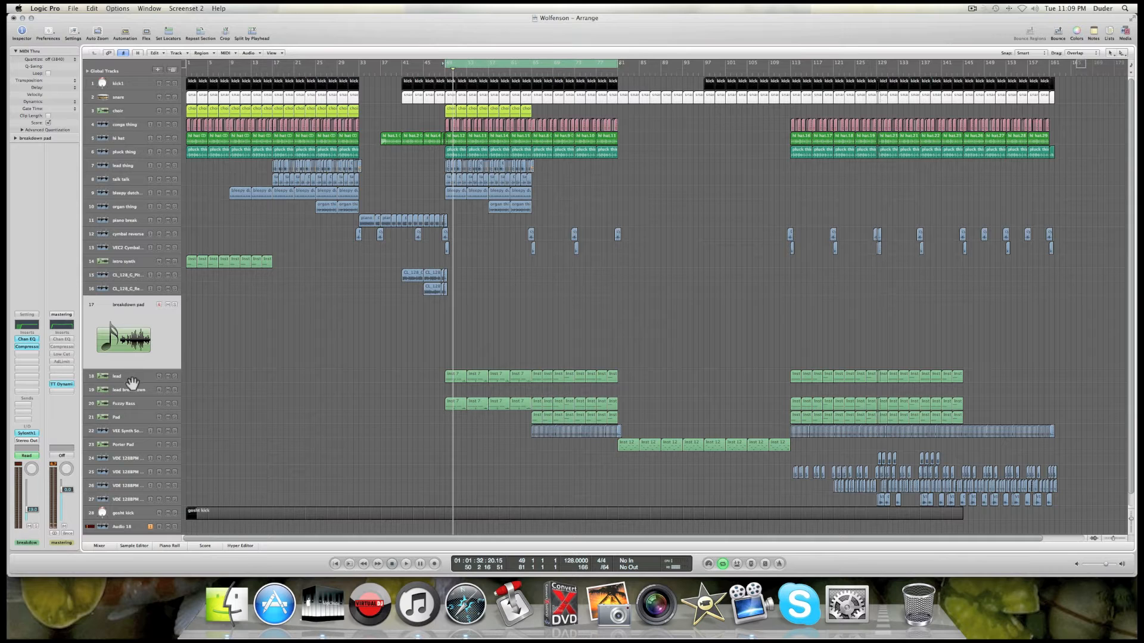
click(132, 381)
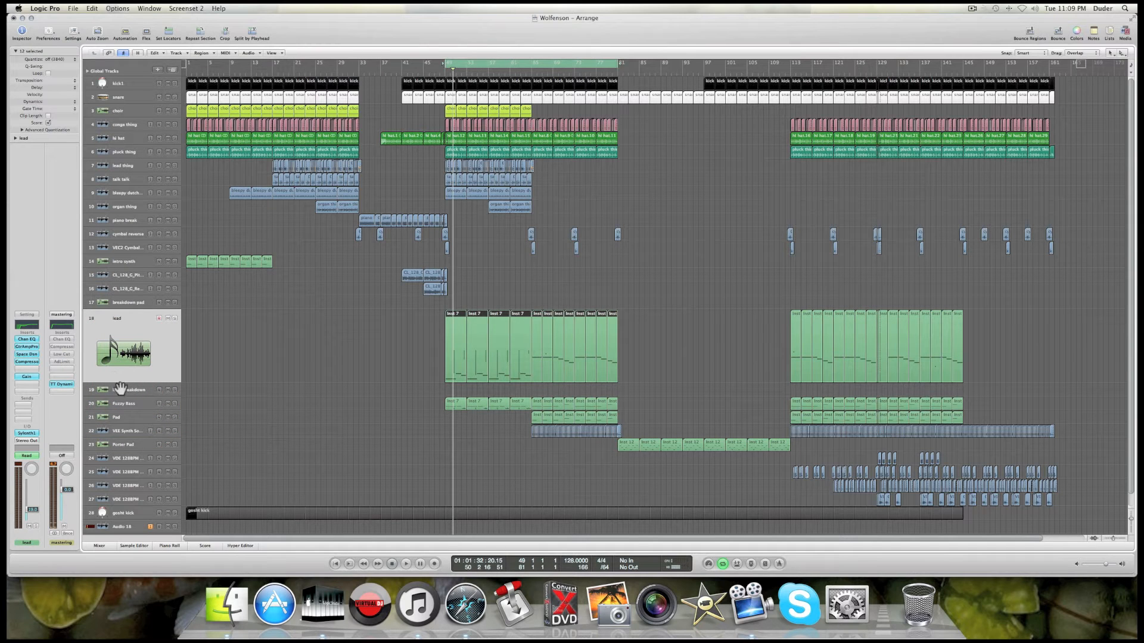
- Adjust the narrow cut on the fourth band of the Fuzzy Bass track's Channel EQ, and close the plug-in window
click(122, 404)
click(28, 327)
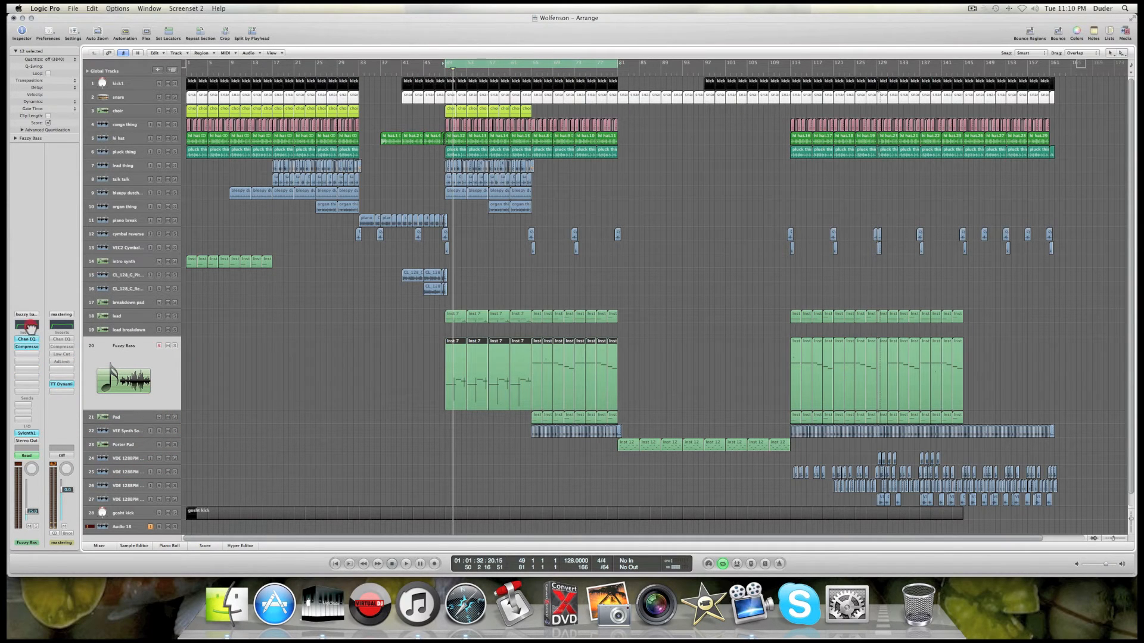
drag(149, 180, 148, 181)
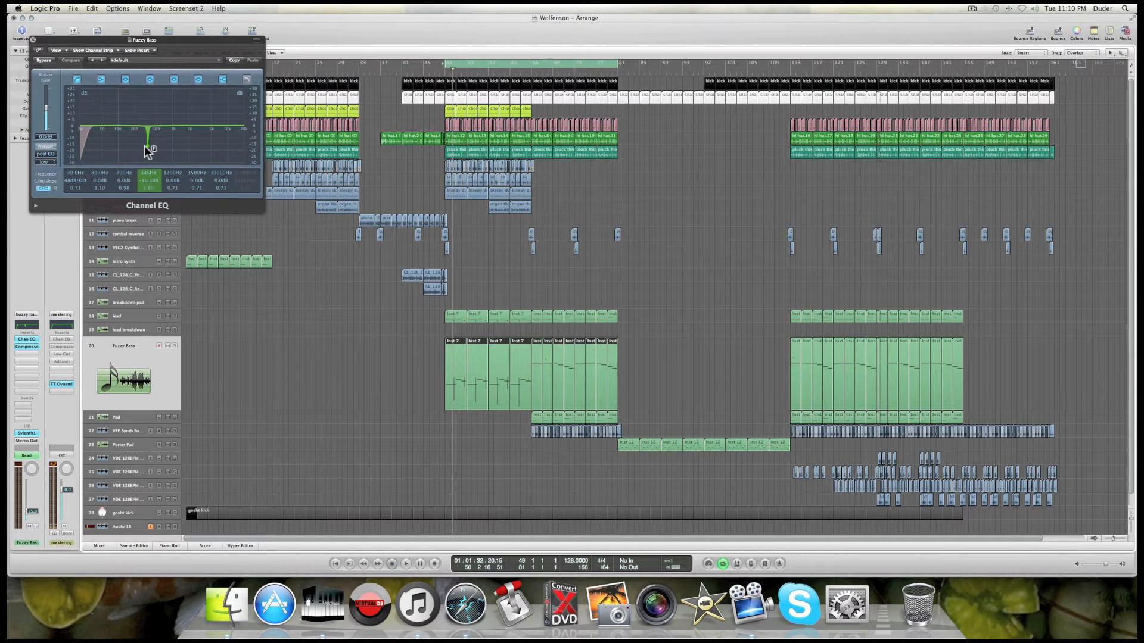
click(146, 189)
drag(146, 188, 147, 181)
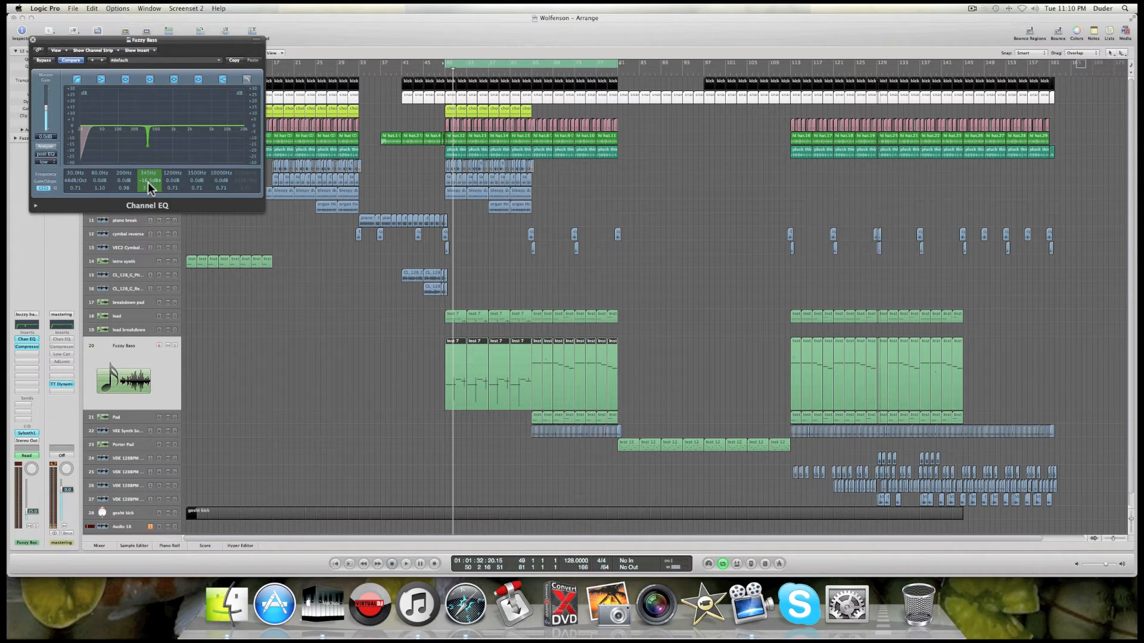
click(34, 40)
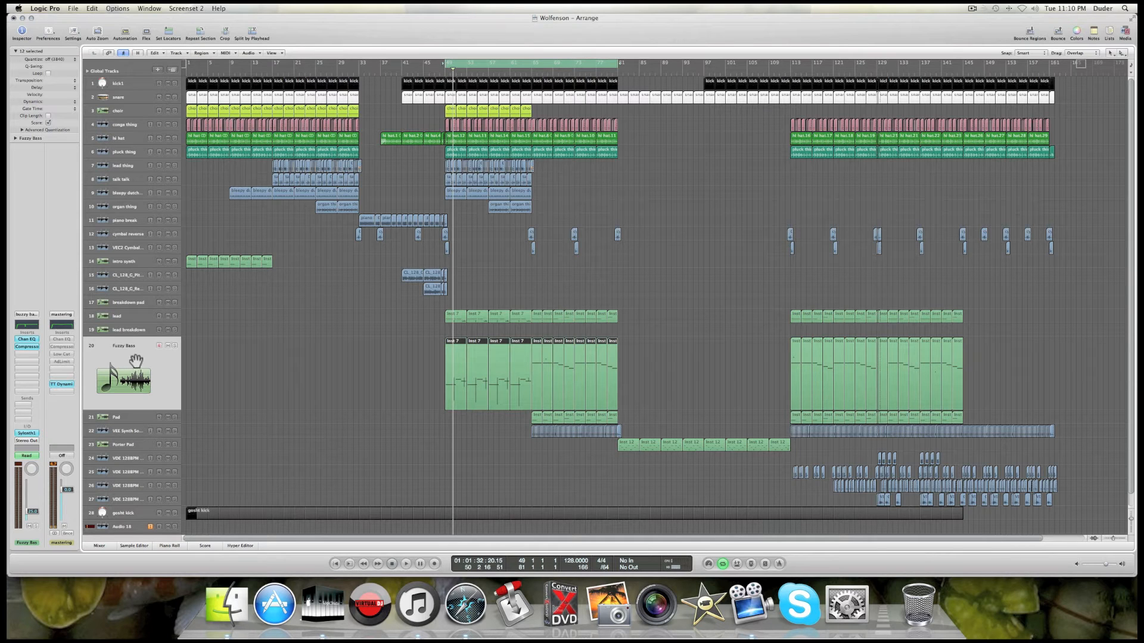
- Shift the fourth-band narrow cut slightly in the Fuzzy Bass track's Channel EQ, review its low cut, and close the plug-in window
click(26, 325)
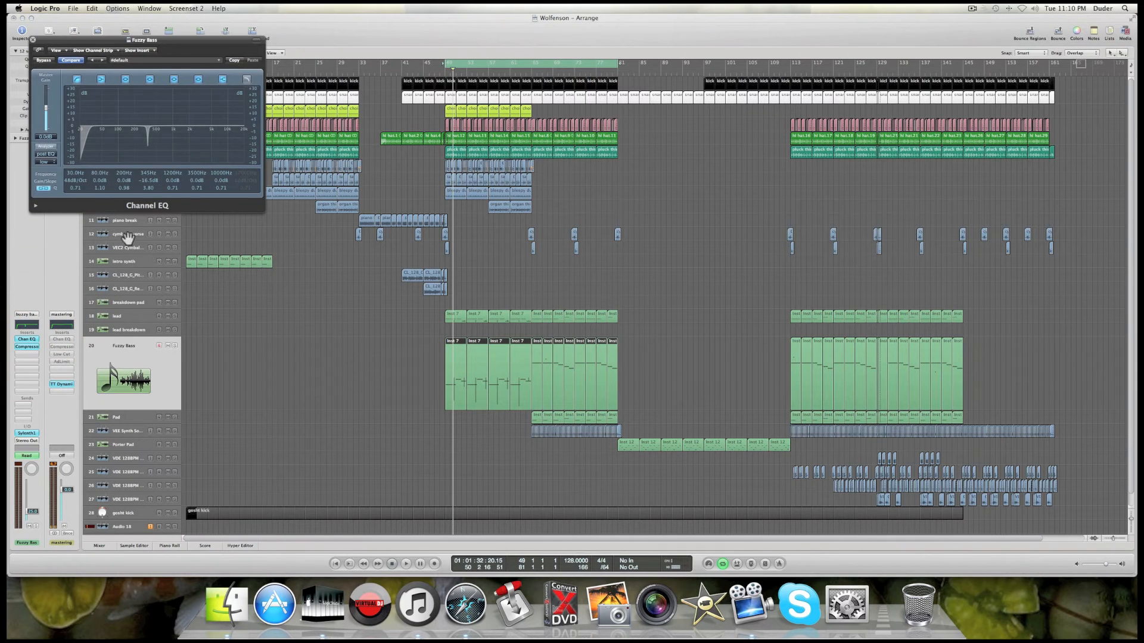
mouse_move(149, 179)
mouse_down()
mouse_move(149, 157)
mouse_move(151, 190)
mouse_move(153, 178)
mouse_up()
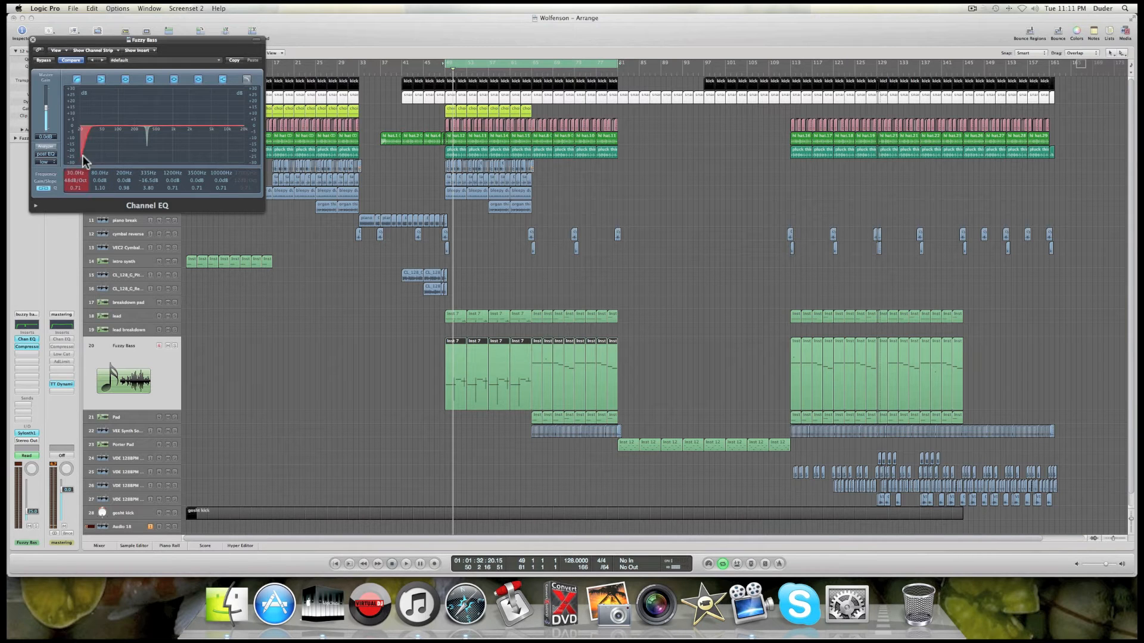
click(33, 40)
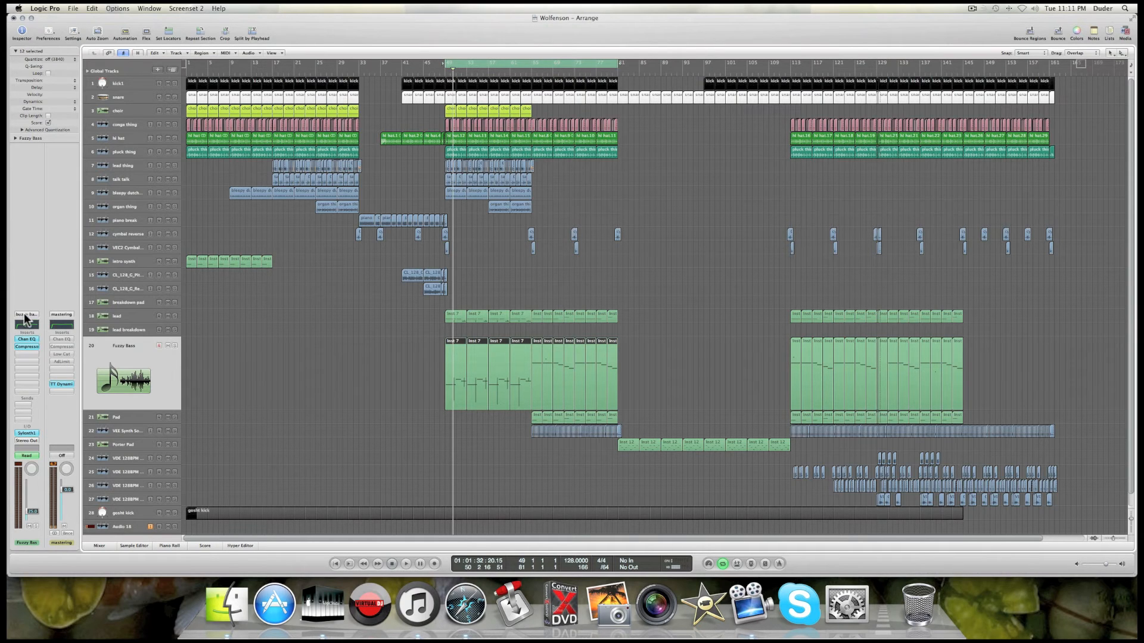
- Review the channel inserts of the VEE Synth, Porter Pad and VEE 128BPM tracks
click(119, 430)
click(125, 440)
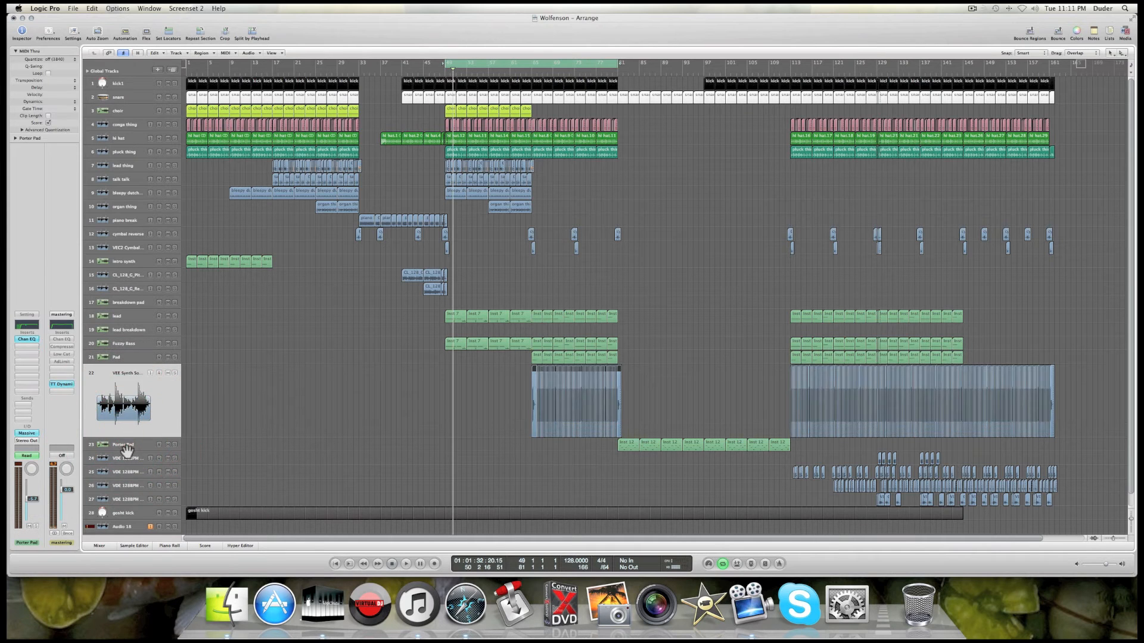
click(123, 442)
click(125, 456)
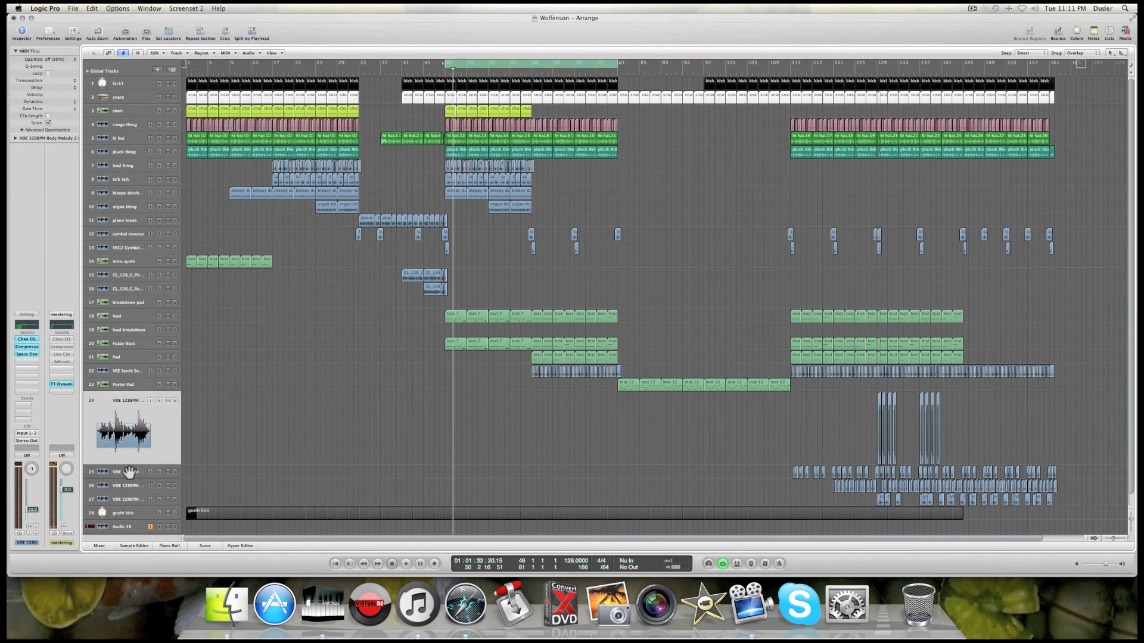
click(128, 473)
click(128, 487)
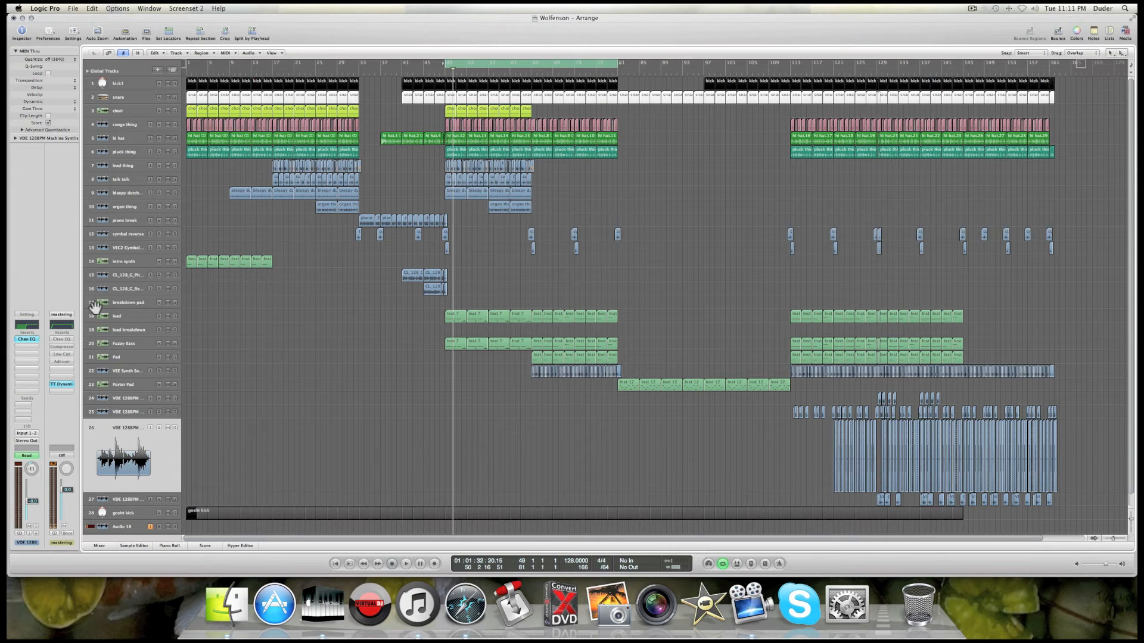
- Review the channel inserts of the hi hat, snare, kick1 and pluck thing tracks
click(133, 139)
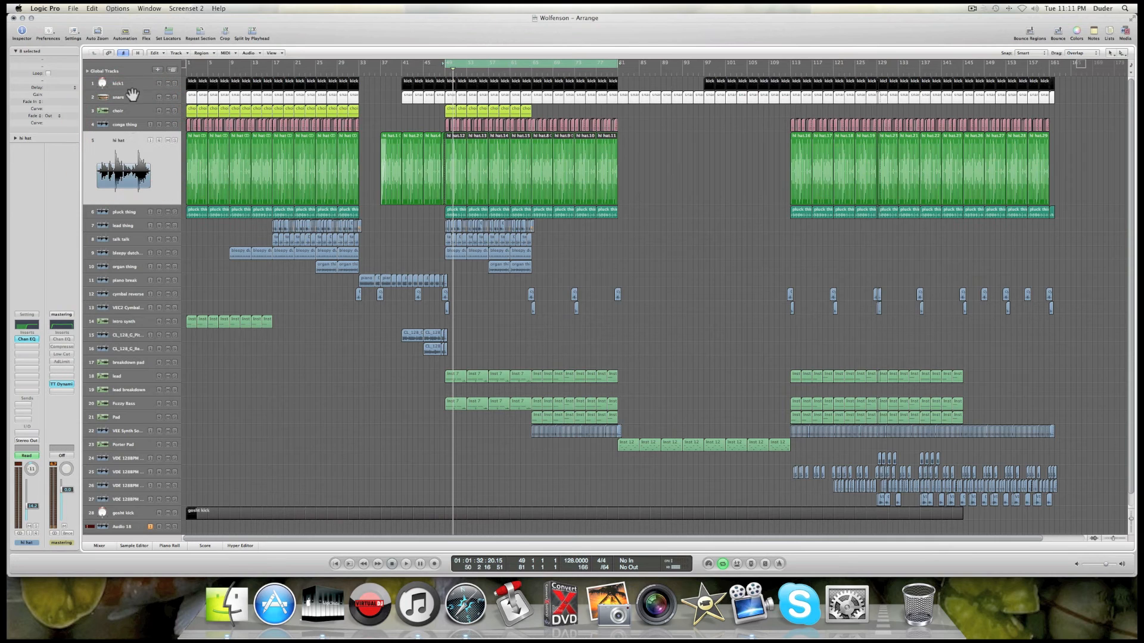
click(131, 101)
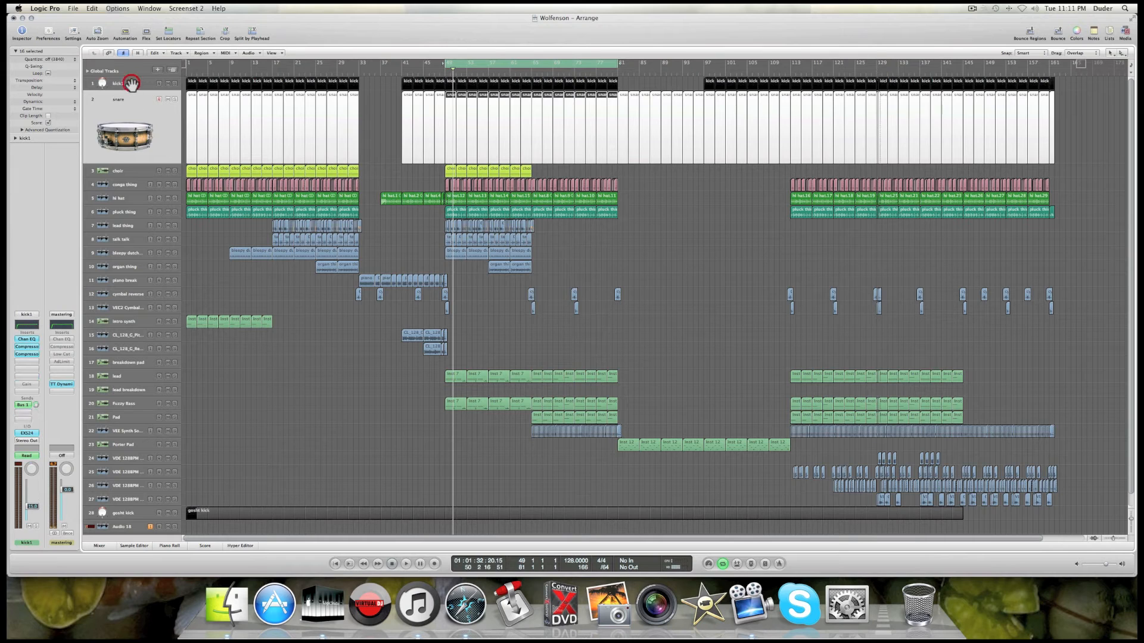
click(131, 84)
click(129, 157)
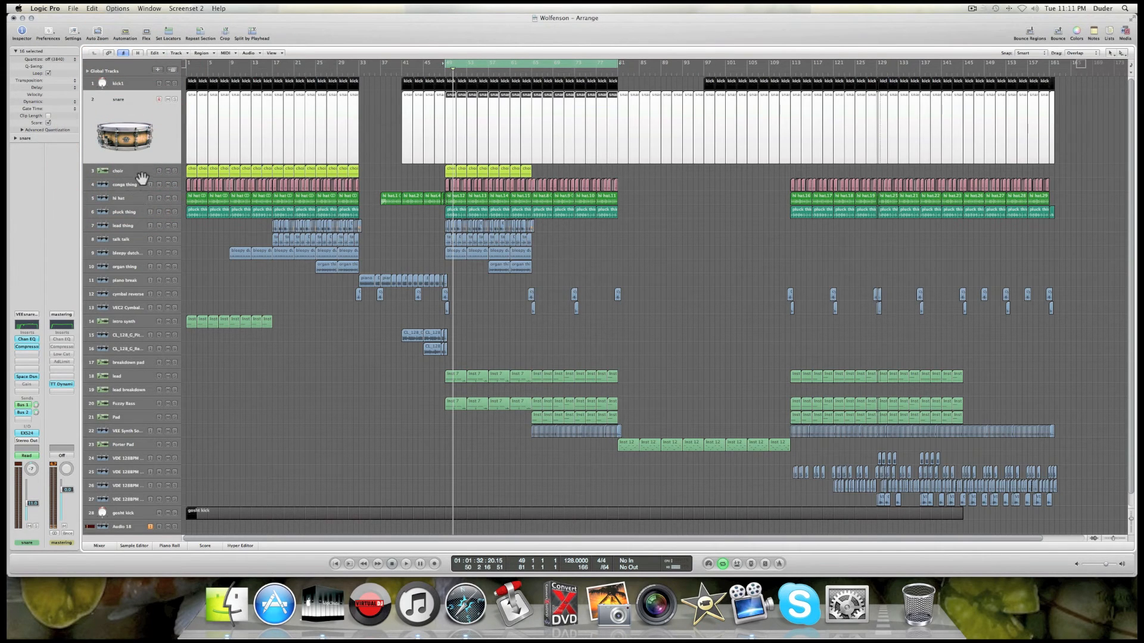
click(138, 198)
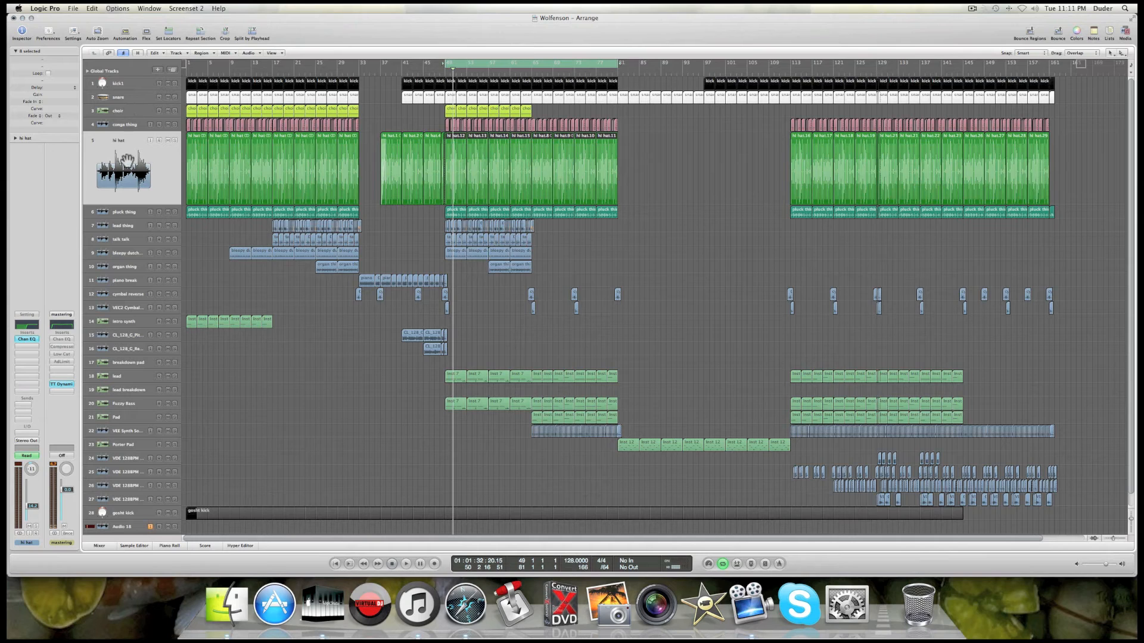
click(129, 214)
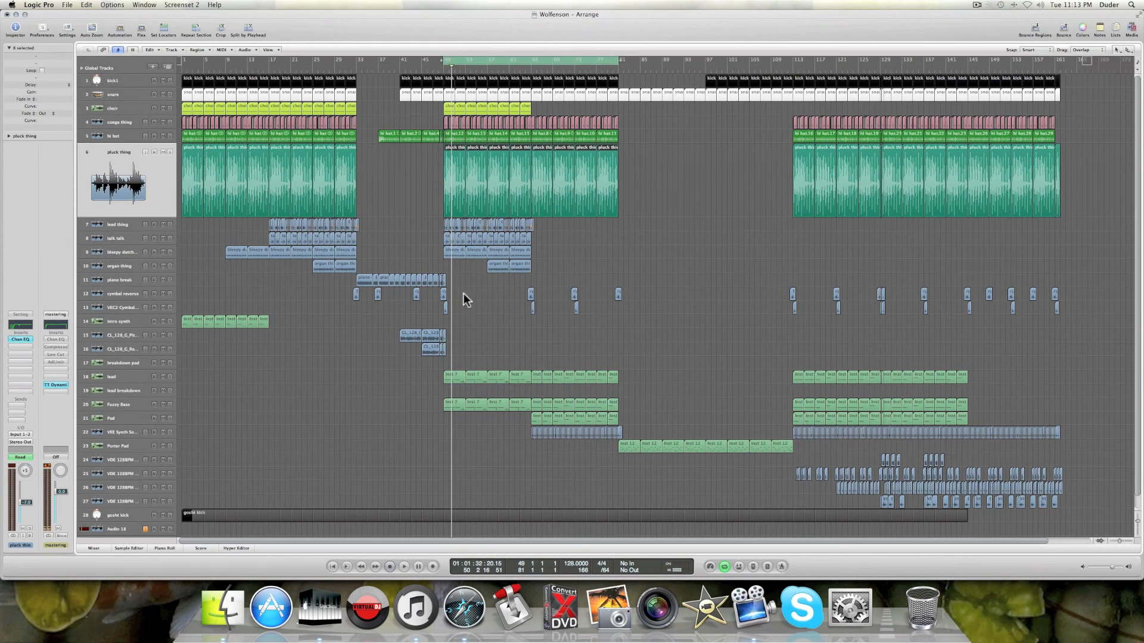
- Examine the side-chain source of kick1's second Compressor against the snare track's bus sends, and close the plug-in window
click(124, 82)
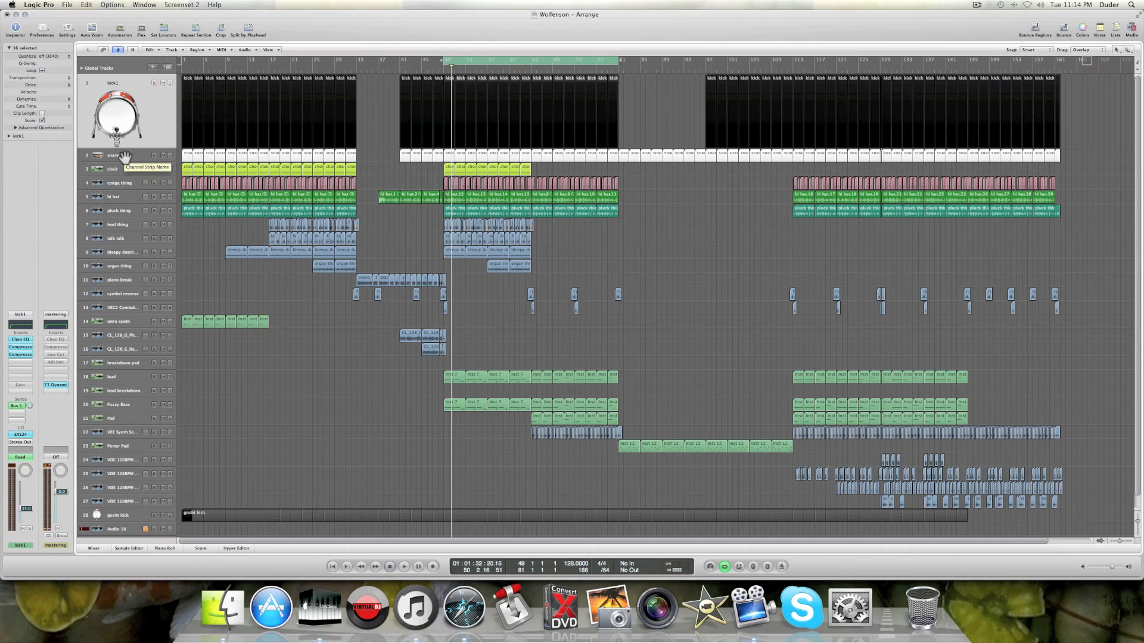
click(26, 355)
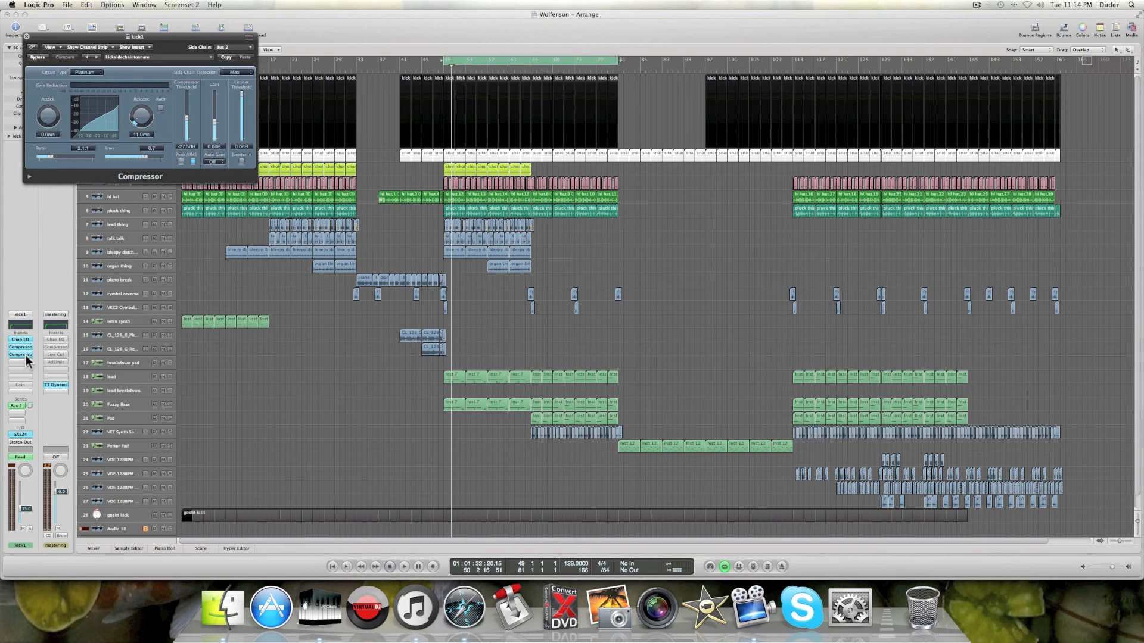
drag(110, 37, 404, 213)
click(122, 154)
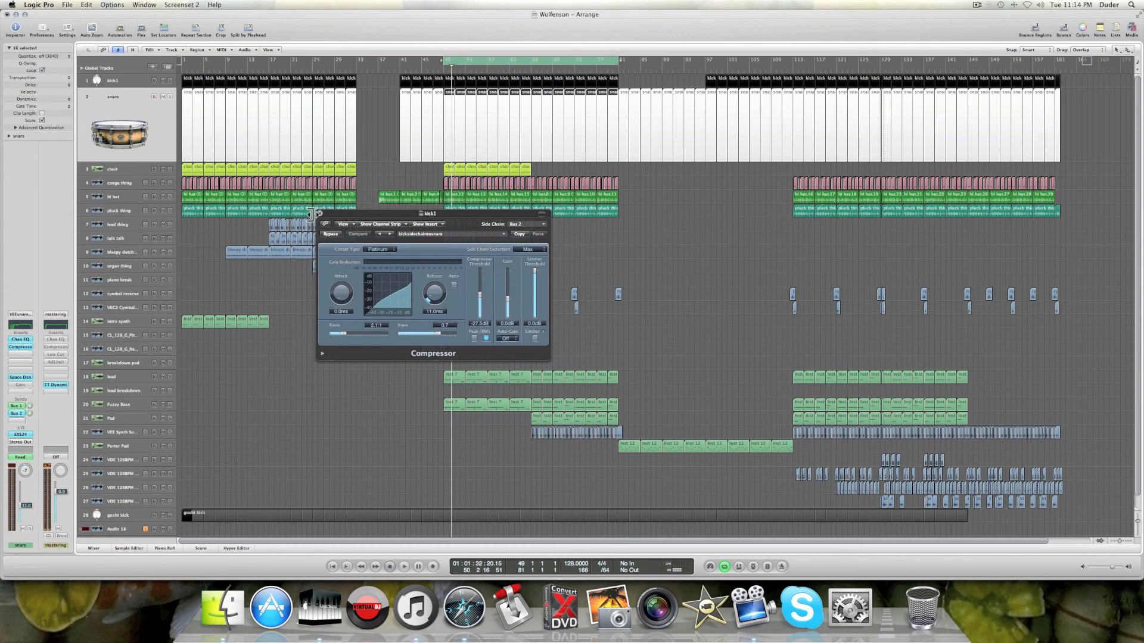
click(107, 79)
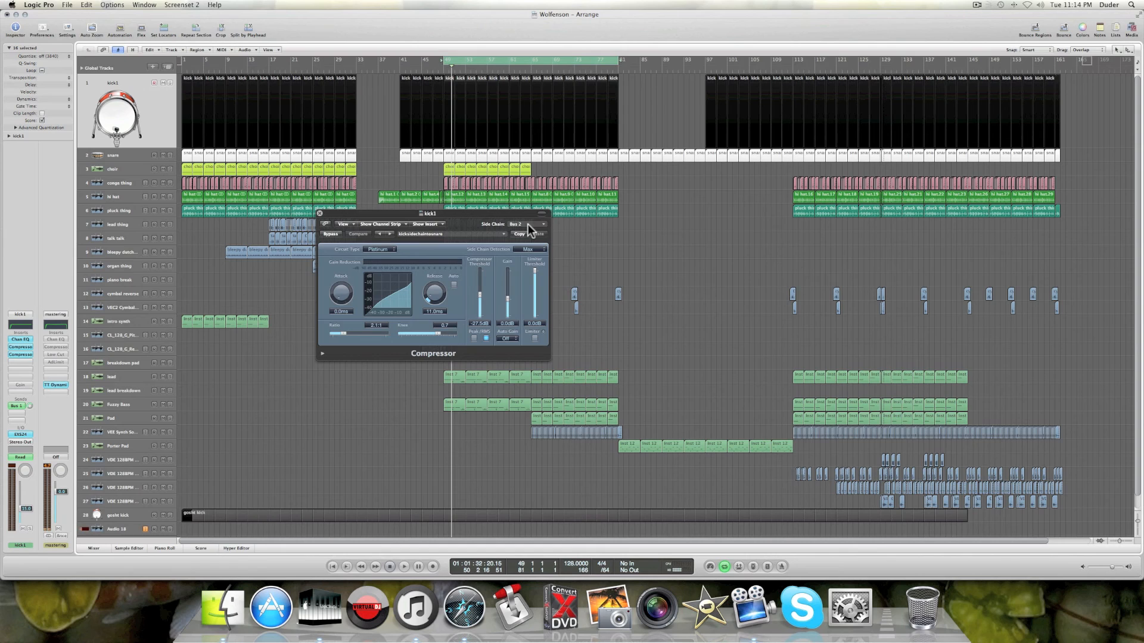
click(319, 212)
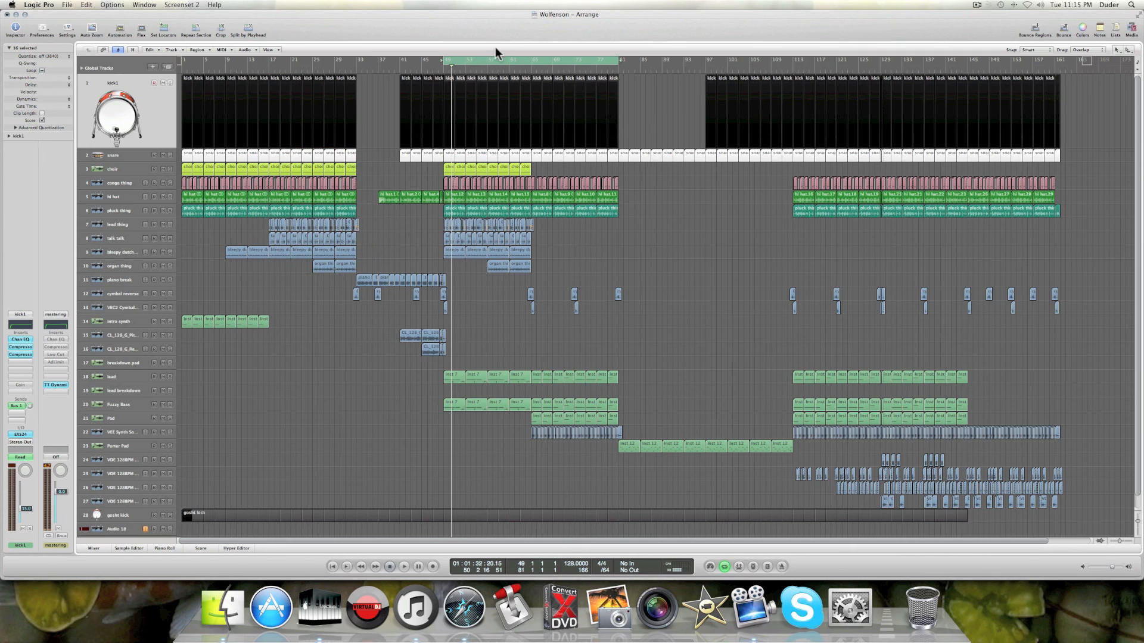
- Turn off cycle mode and play the song from the start with kick1's side-chained second Compressor bypassed
click(491, 62)
key(Return)
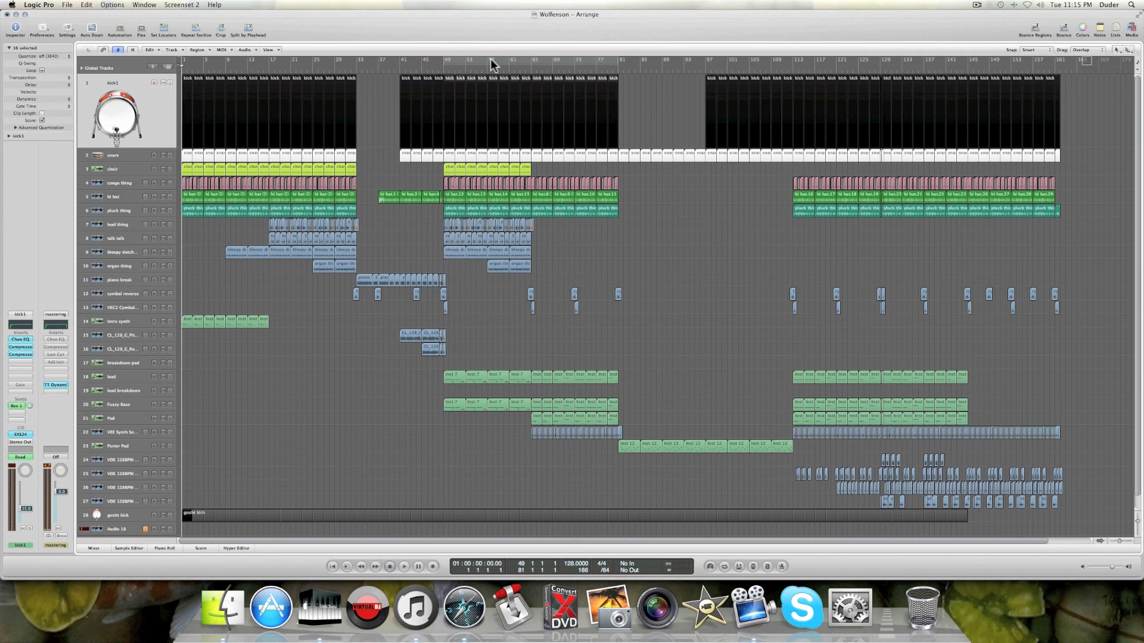
click(25, 354)
drag(357, 213, 286, 245)
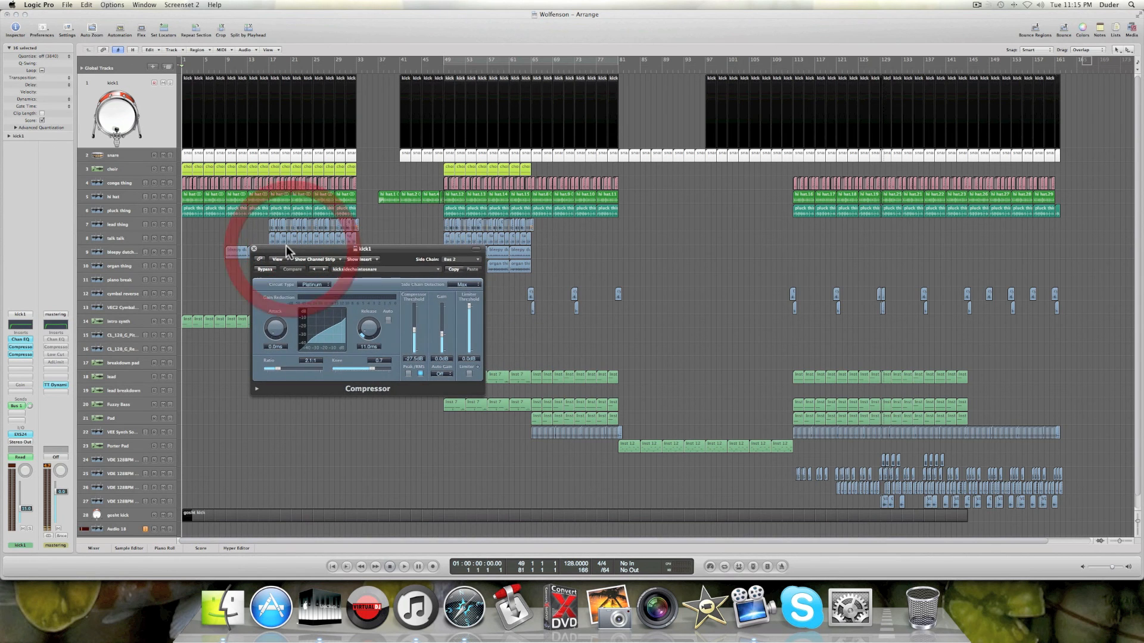
click(265, 269)
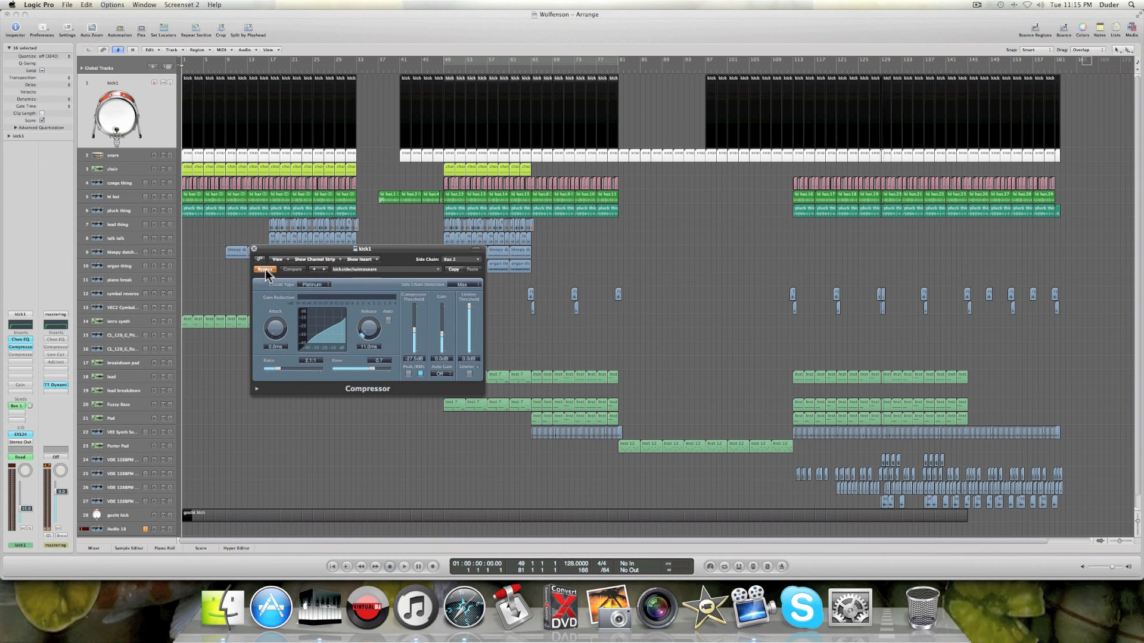
key(space)
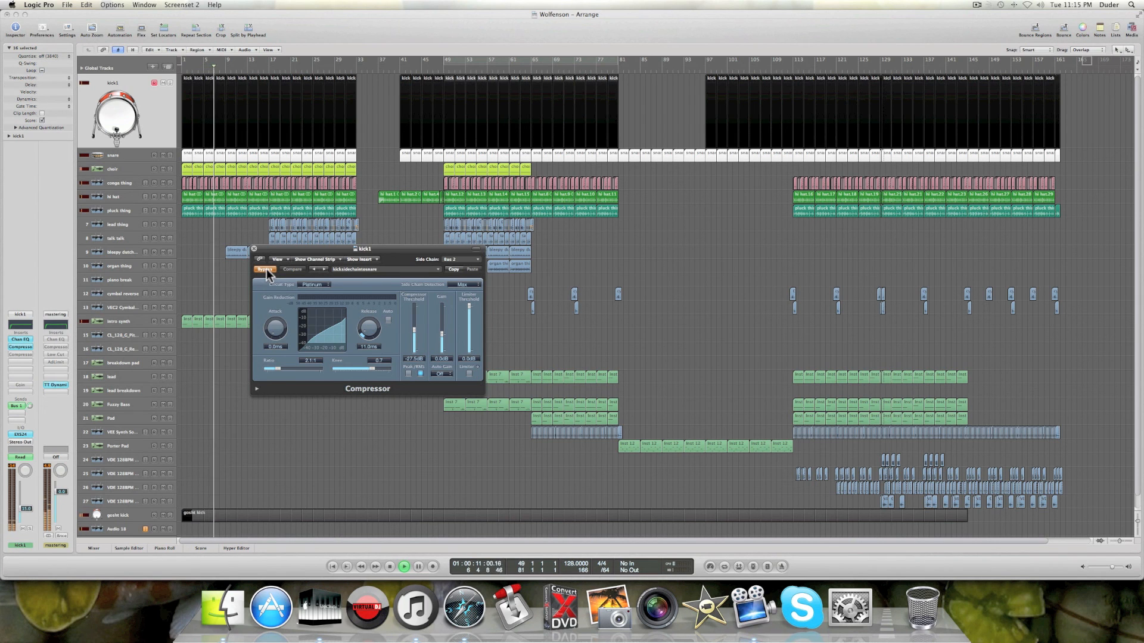
- Compare playback with kick1's second Compressor active and bypassed, leave it active, stop playback and close the plug-in window
click(265, 269)
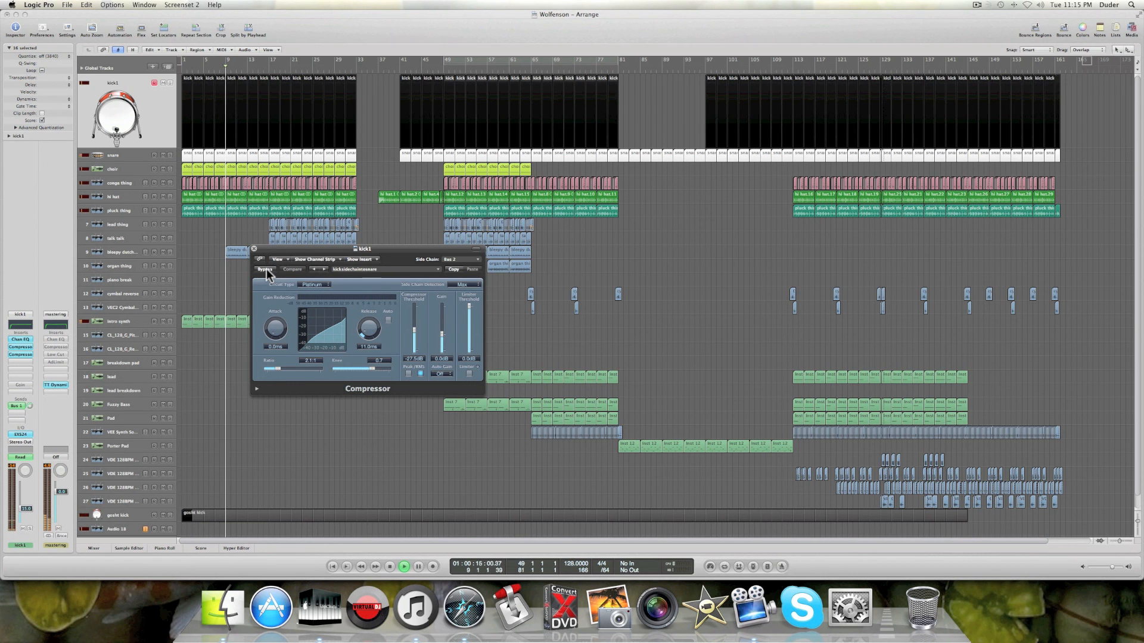
key(Return)
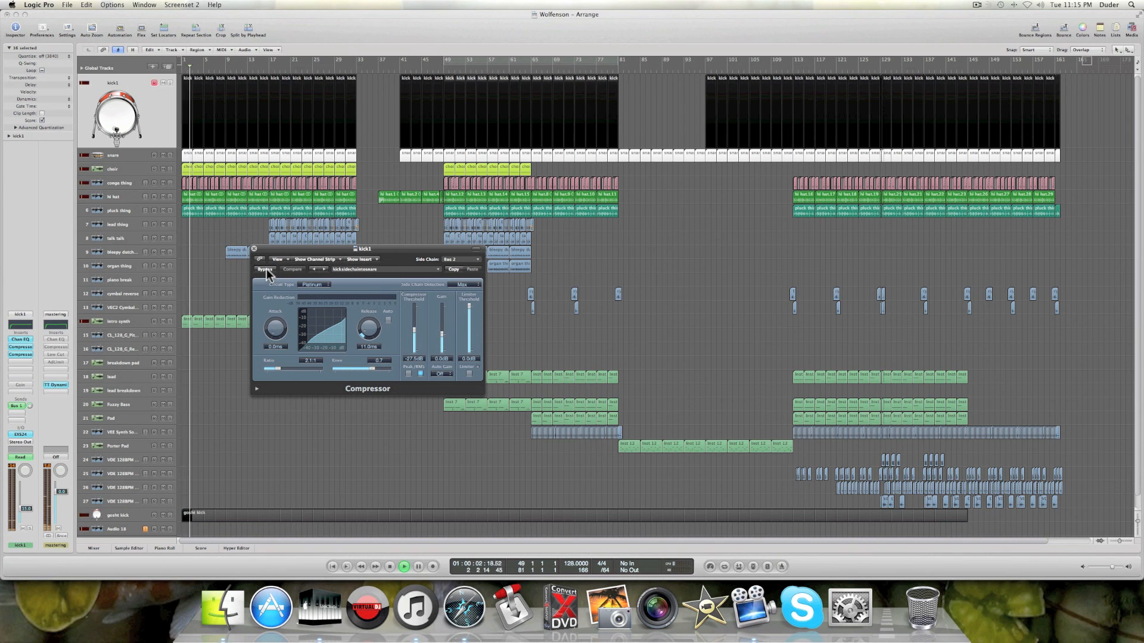
click(266, 269)
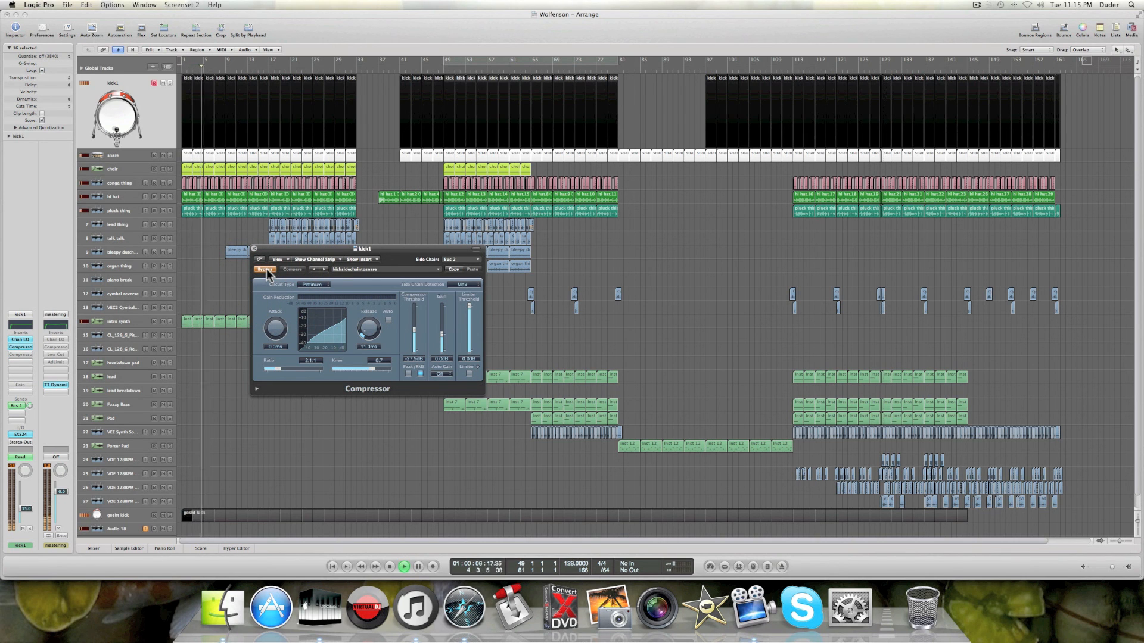
click(266, 269)
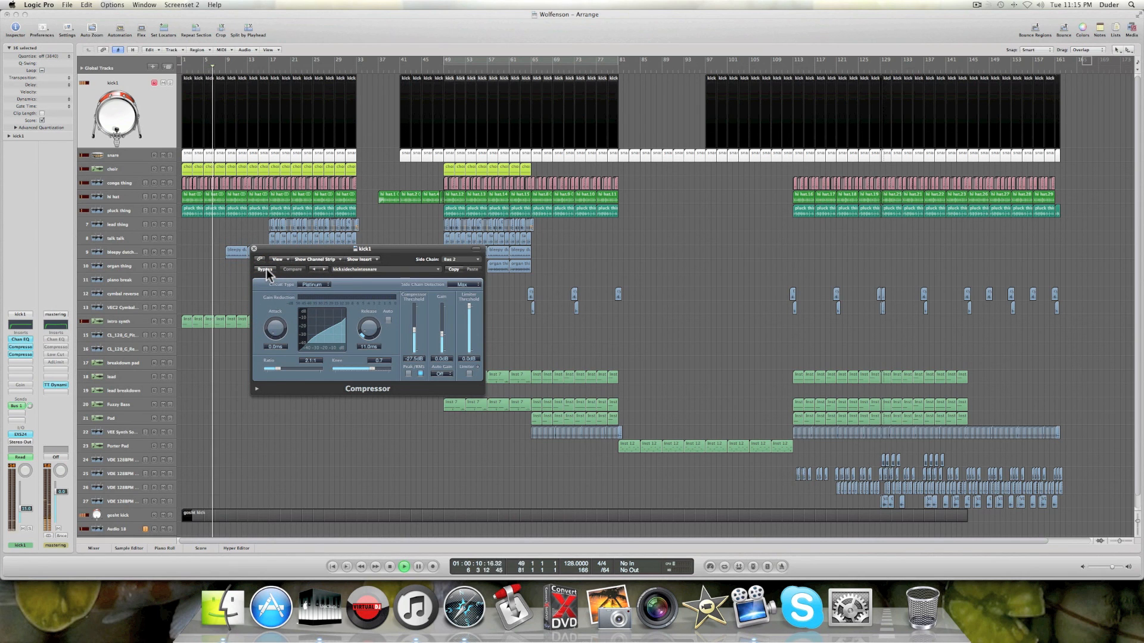
key(space)
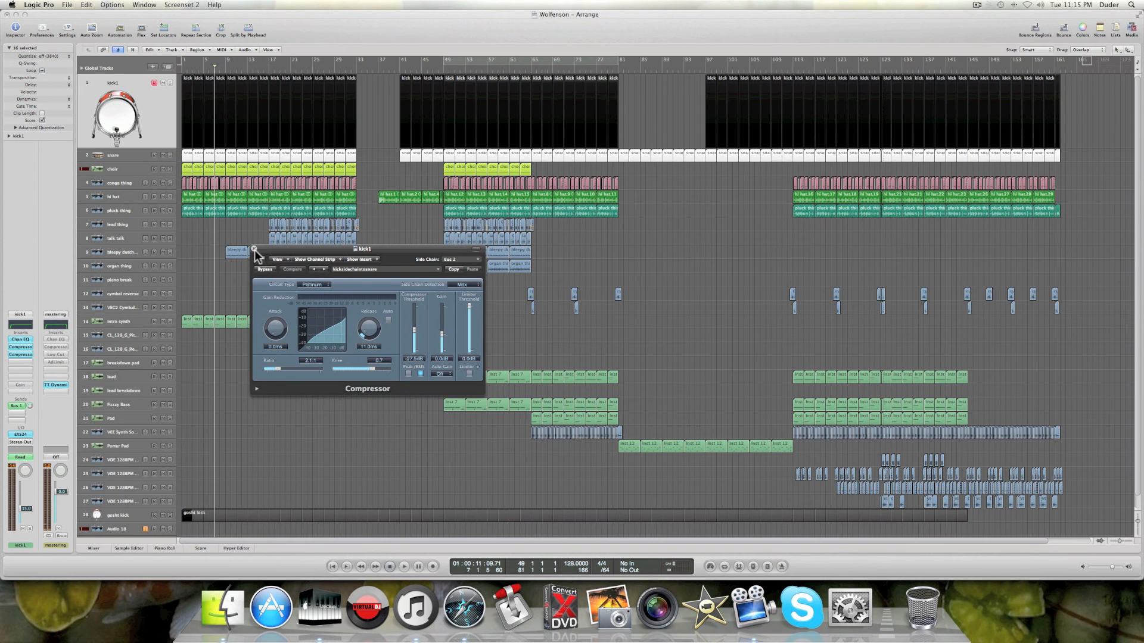
click(253, 249)
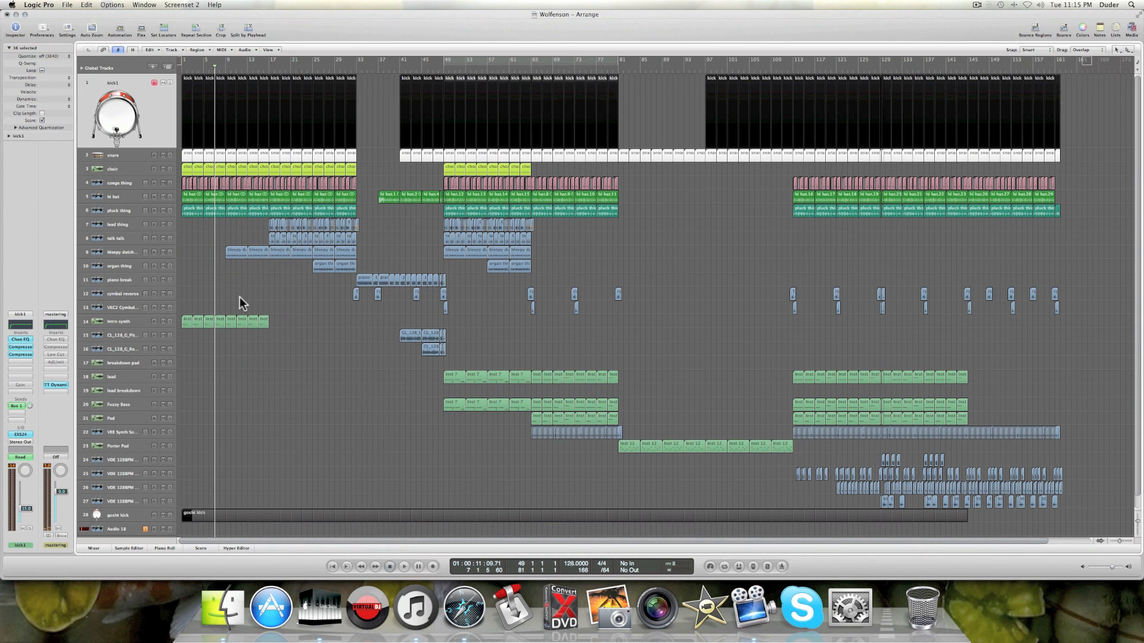